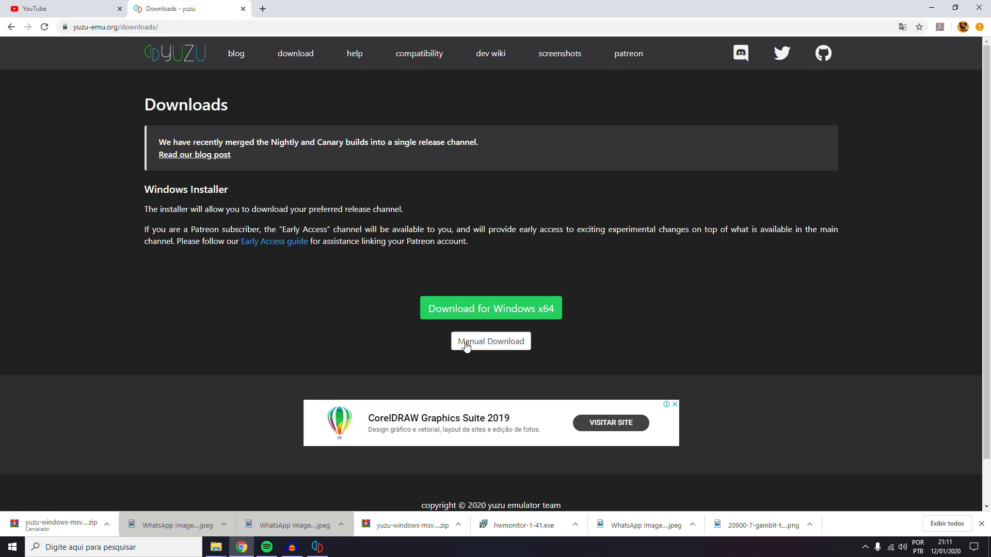
Download the Windows version of the newest build, Mainline Build 78527706a, from the manual downloads on the yuzu page.
scroll(266, 309, down, 2)
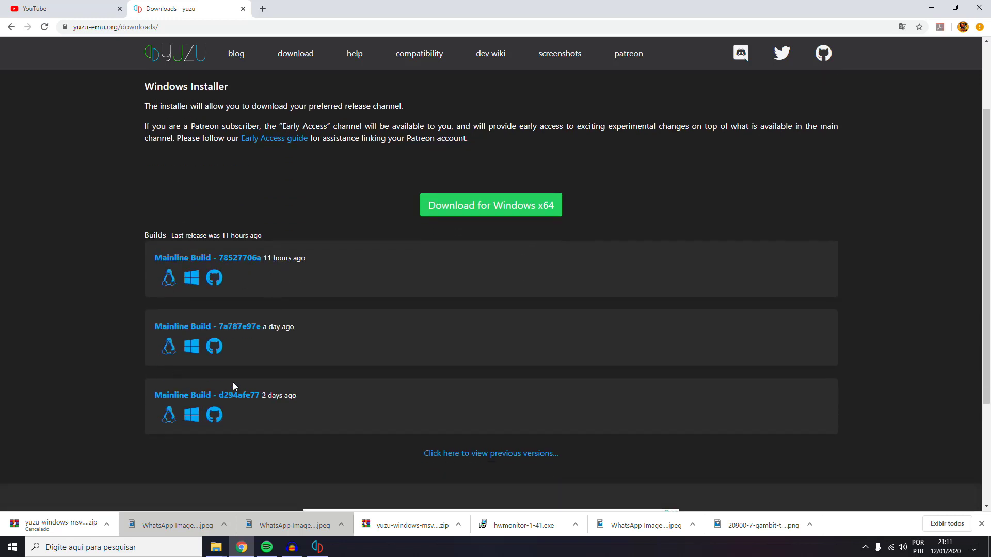
double_click(239, 235)
click(283, 223)
click(192, 279)
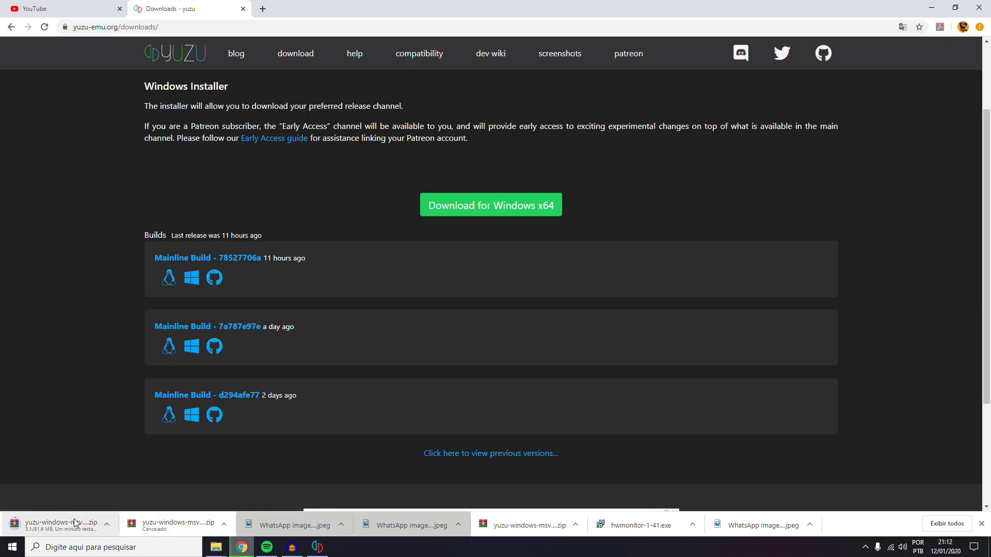
click(107, 528)
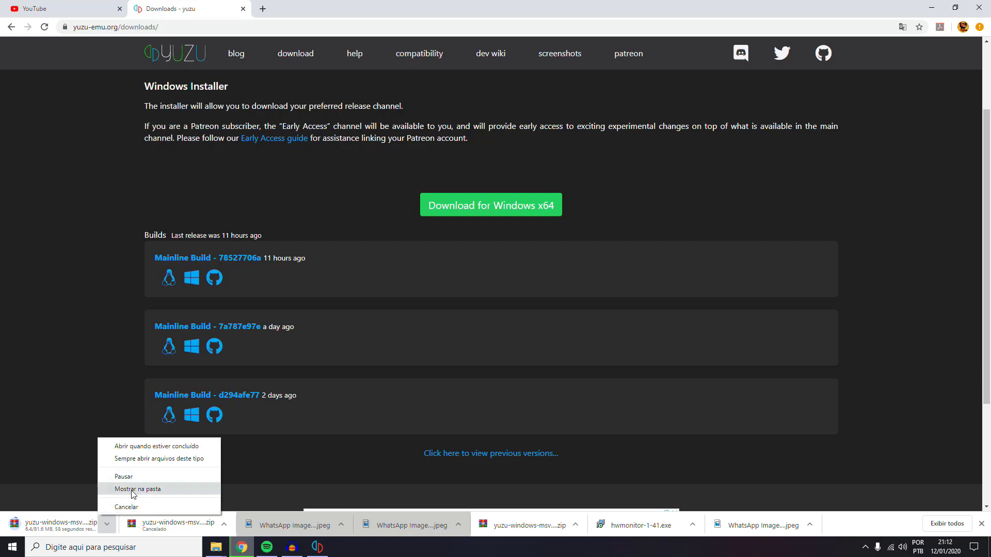
click(133, 489)
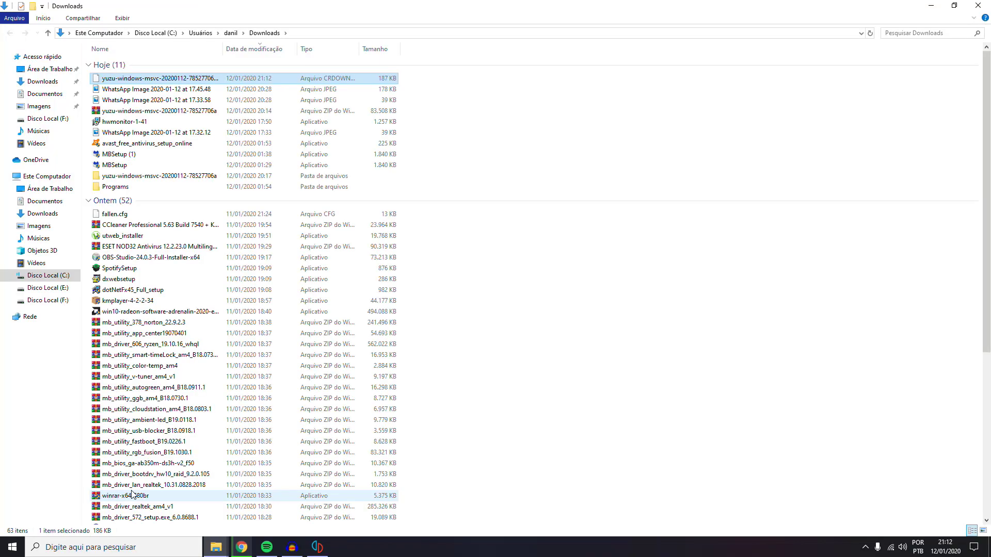
double_click(149, 177)
click(140, 65)
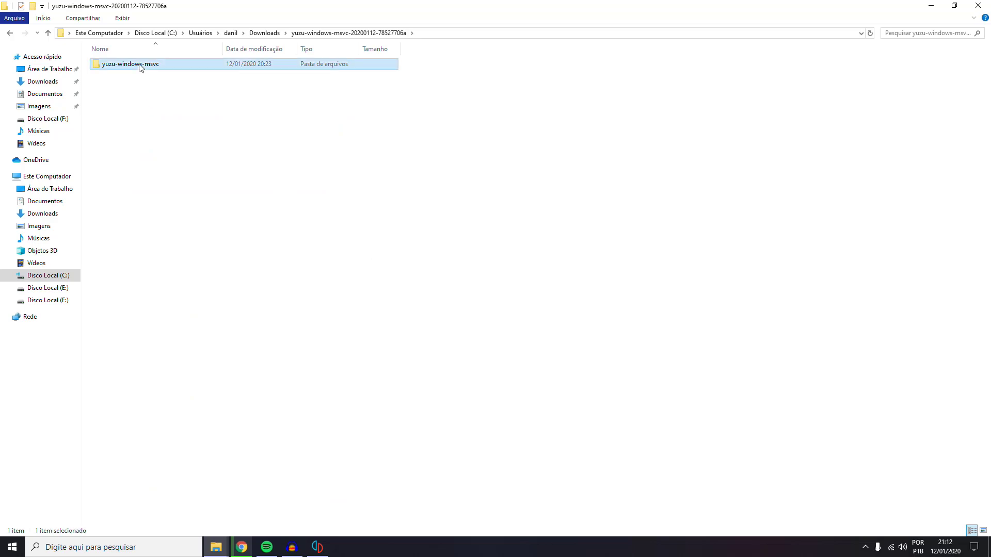
double_click(140, 64)
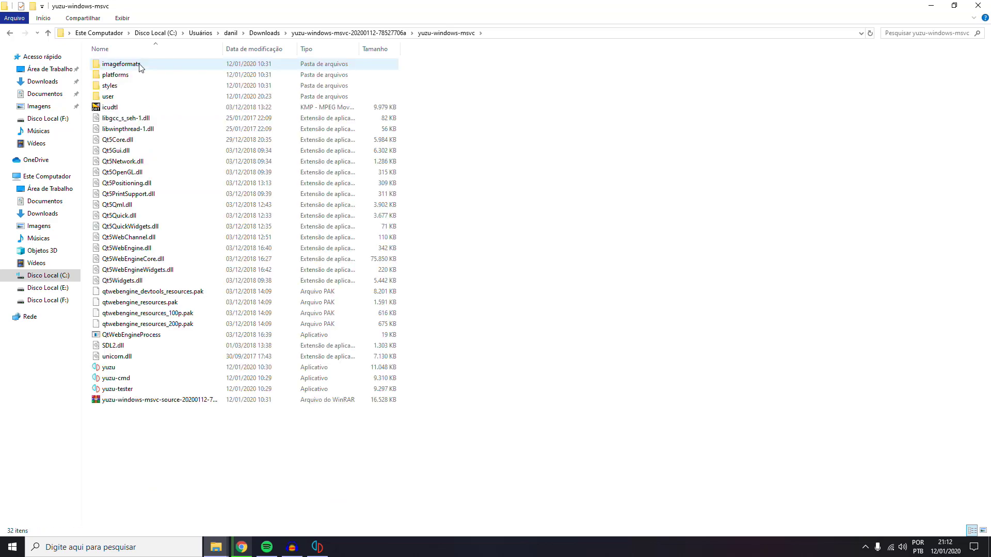
Switch to the running yuzu emulator and remove the existing game directory from its list.
click(317, 548)
click(636, 82)
right_click(98, 62)
click(150, 127)
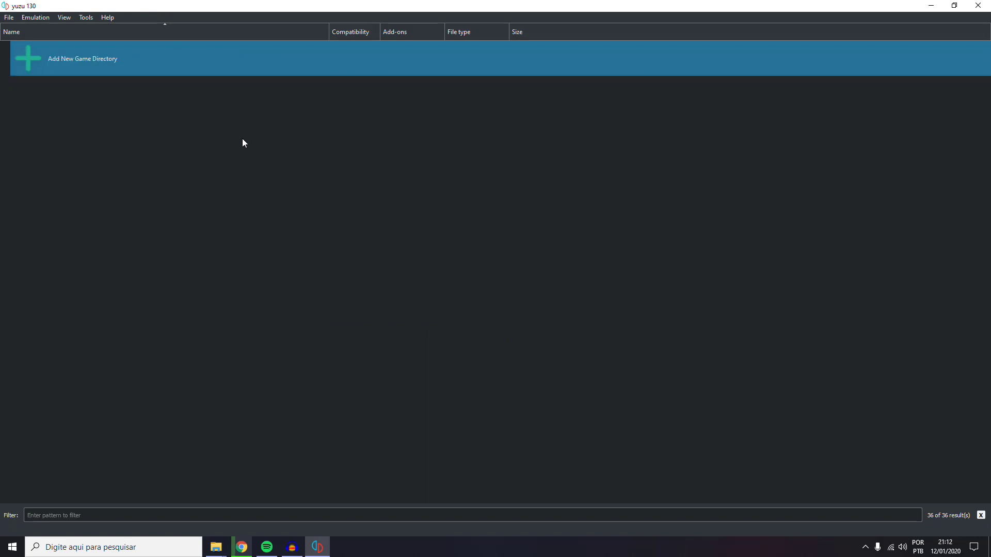
Restart yuzu from the yuzu-windows-msvc folder and start adding a new folder to the game list.
click(978, 5)
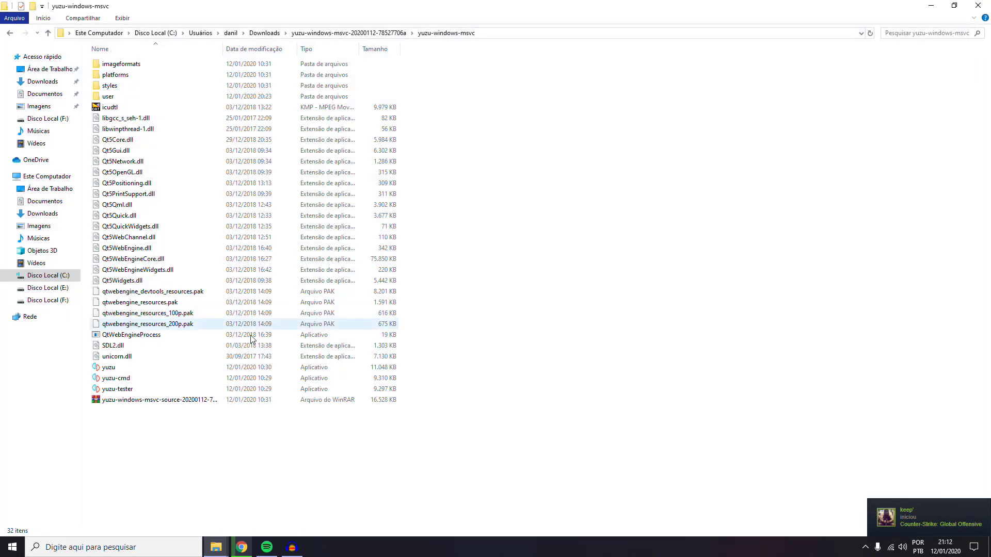
double_click(123, 368)
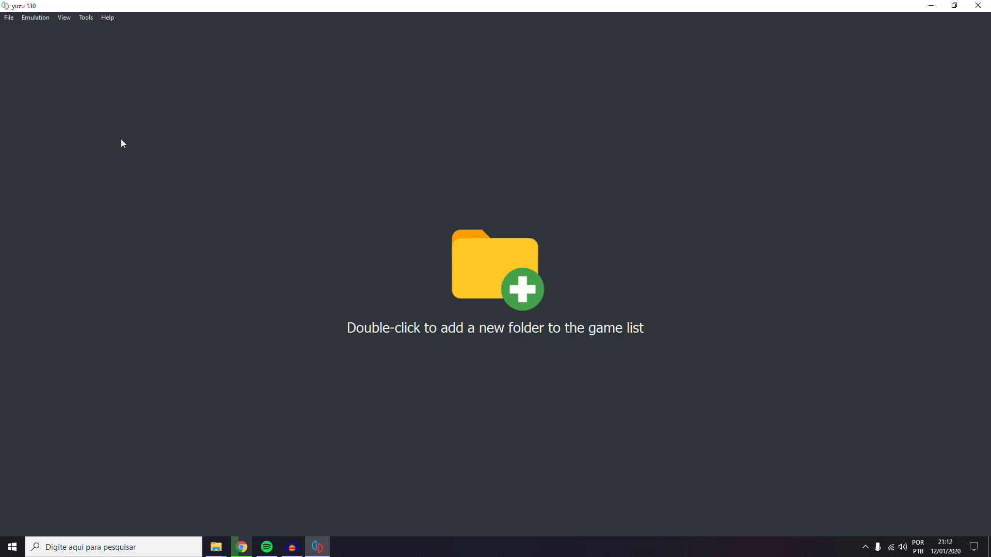
double_click(529, 296)
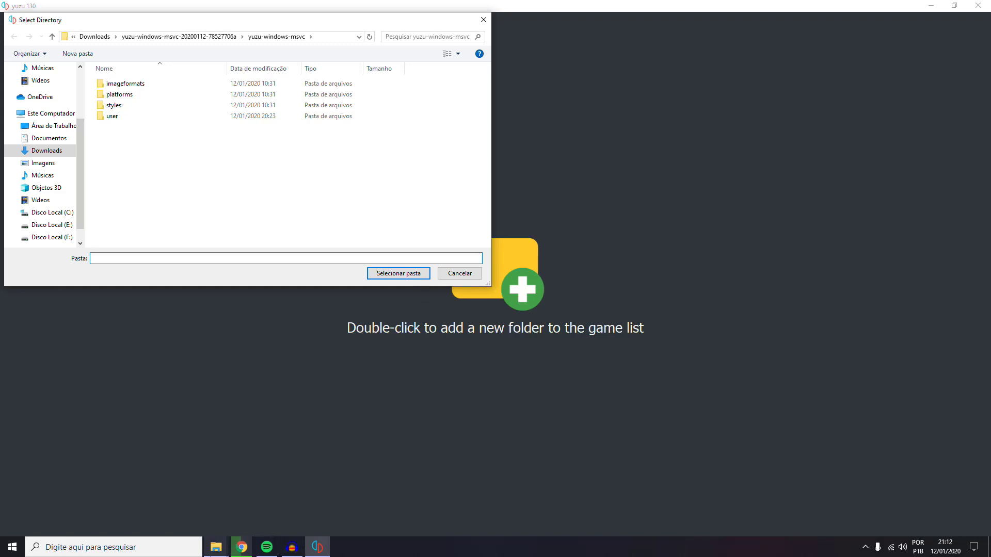
Check the NSP game files in the jogos switch folder in File Explorer, and return to yuzu's directory selection.
click(216, 547)
click(216, 526)
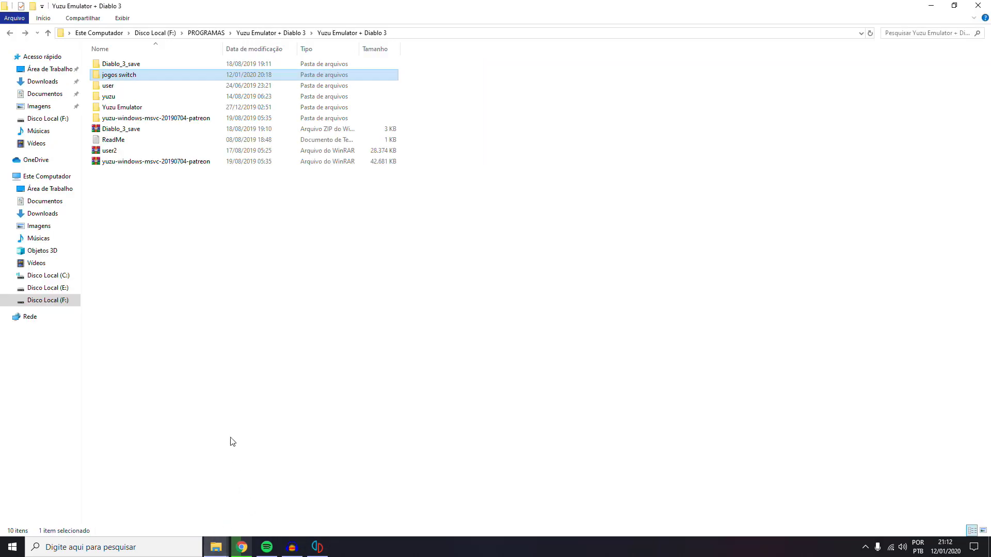
double_click(123, 75)
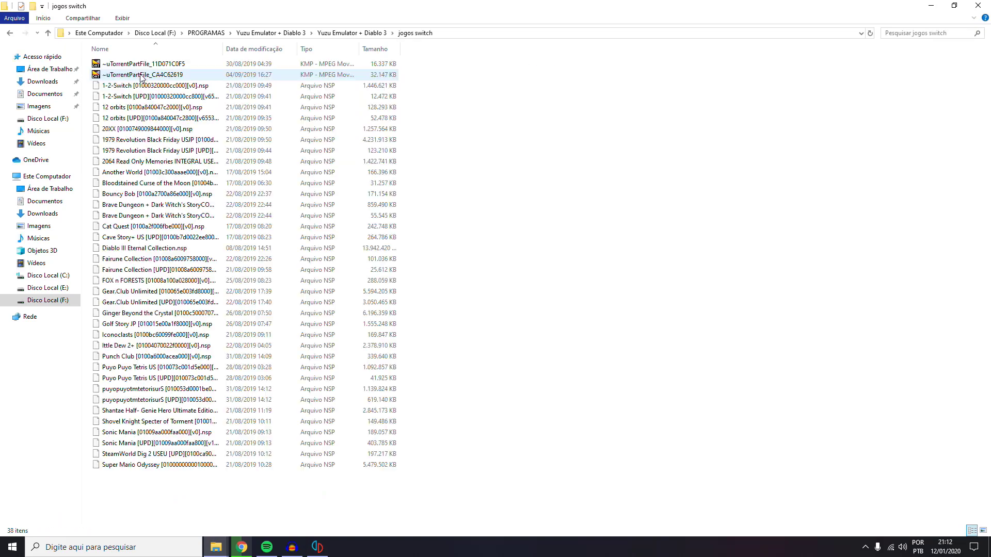
drag(188, 483, 149, 81)
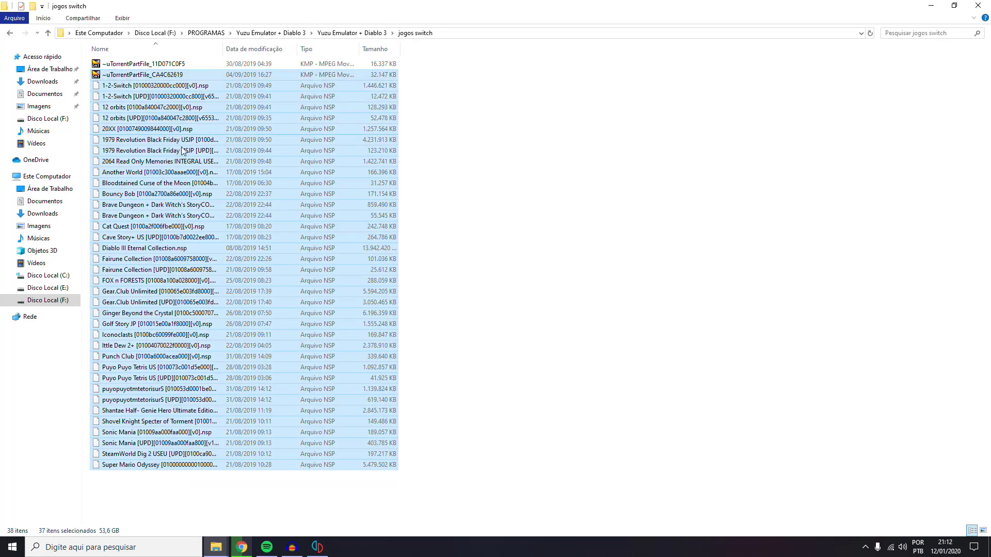
click(542, 273)
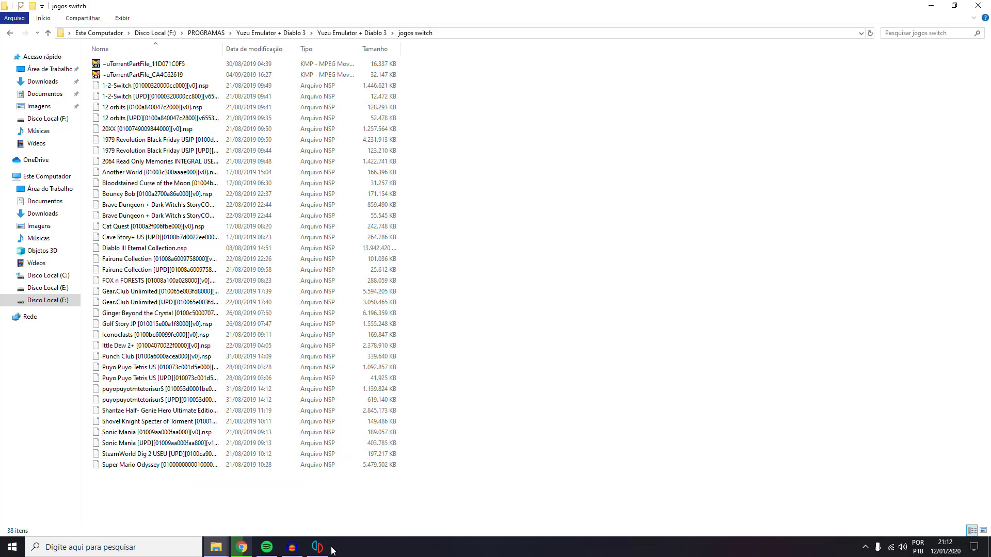
click(318, 548)
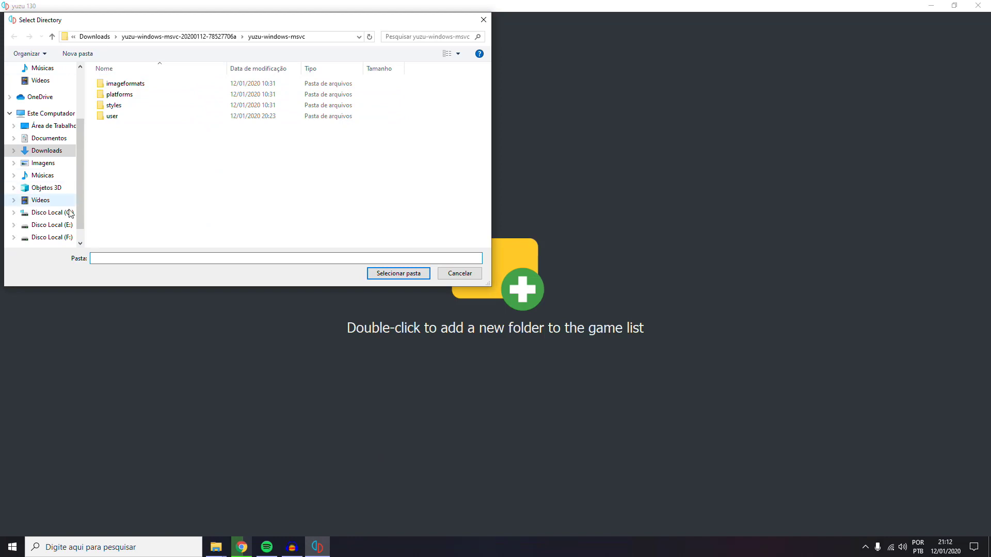
Add the jogos switch folder from F:, under PROGRAMAS and the two nested Yuzu Emulator + Diablo 3 folders, as game directory.
click(52, 238)
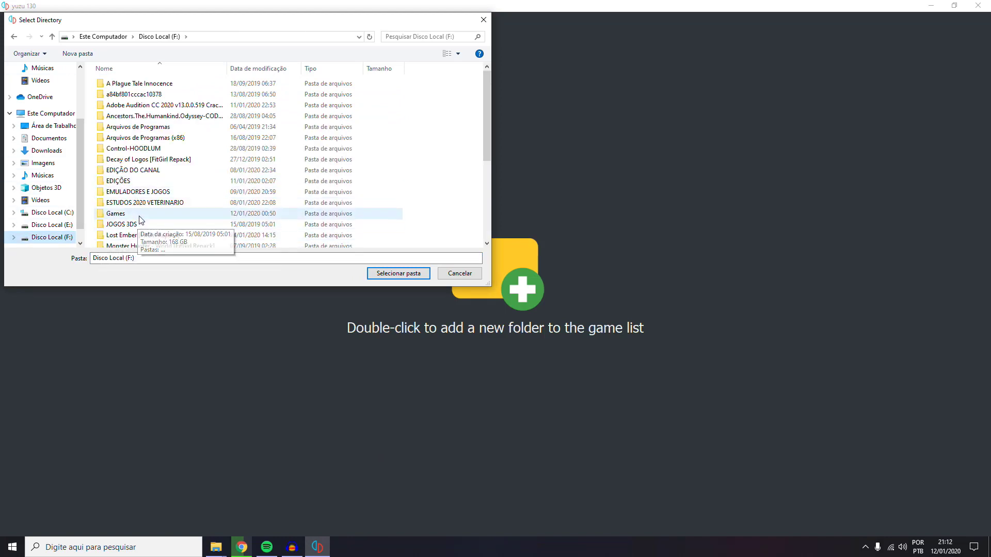
scroll(142, 221, down, 1)
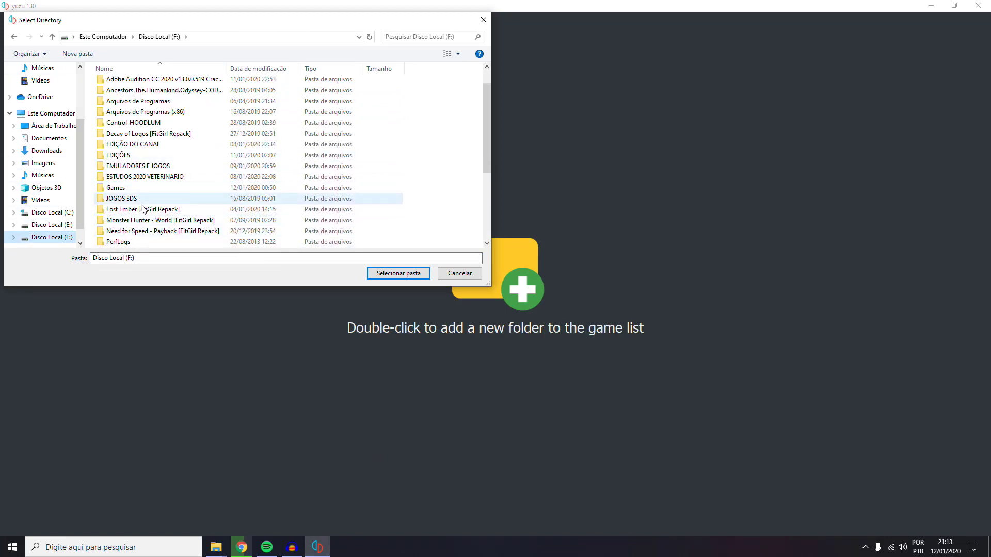
scroll(142, 206, down, 2)
double_click(122, 188)
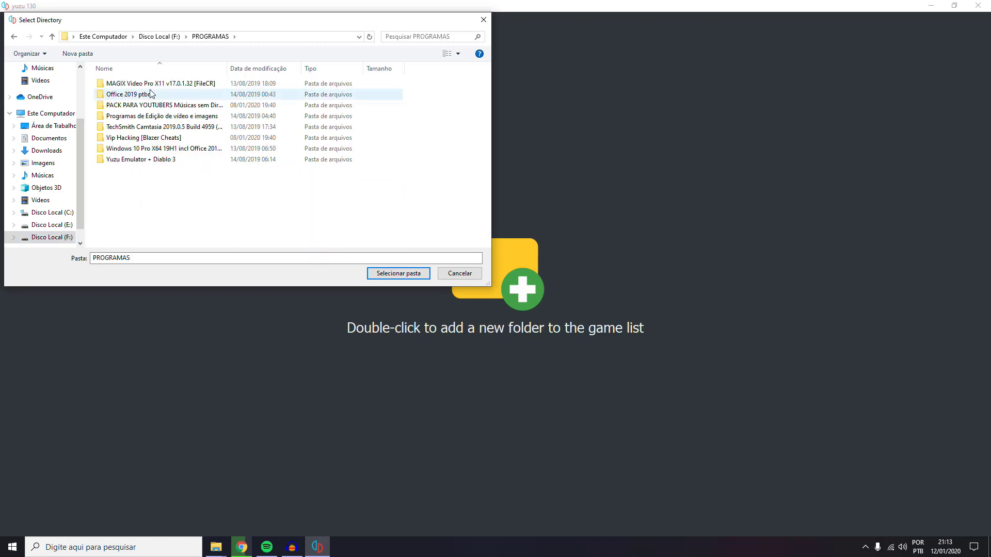
double_click(136, 161)
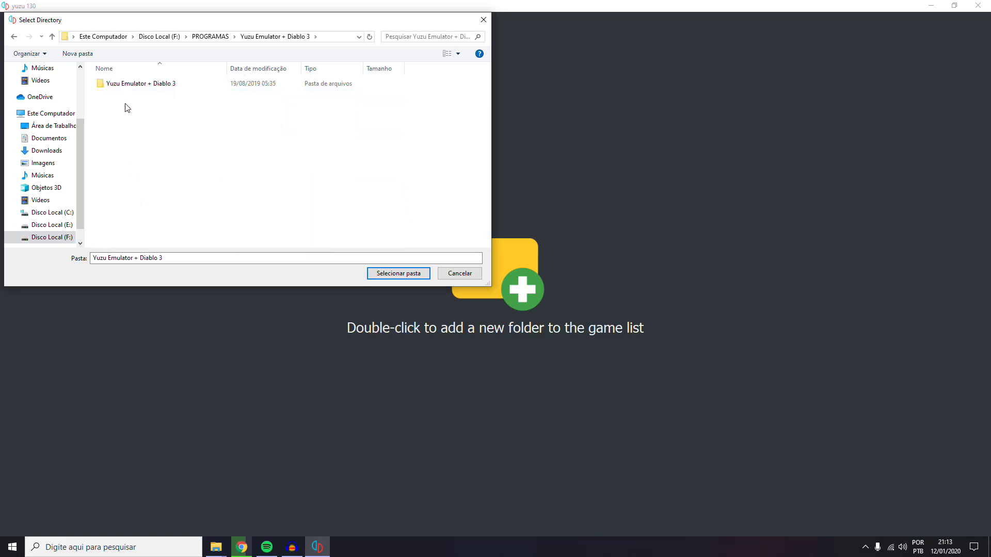
double_click(126, 85)
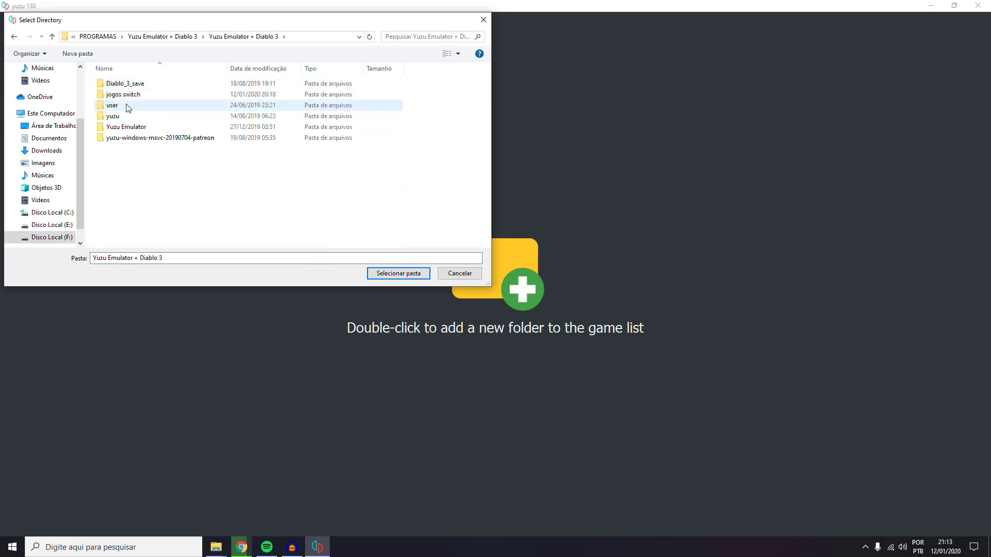
click(124, 94)
click(398, 273)
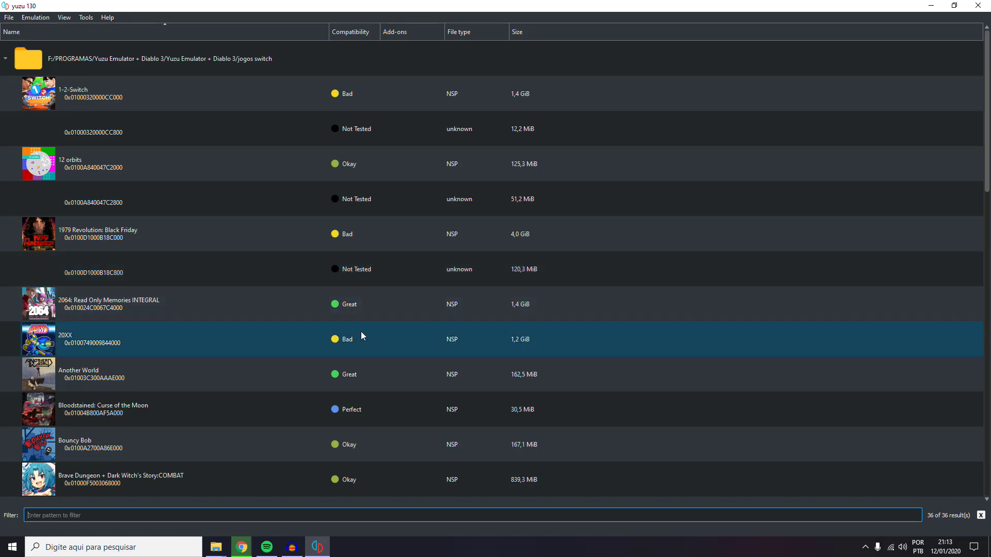
Look through the games listed from the jogos switch folder and their compatibility ratings.
scroll(366, 314, down, 8)
scroll(348, 355, down, 2)
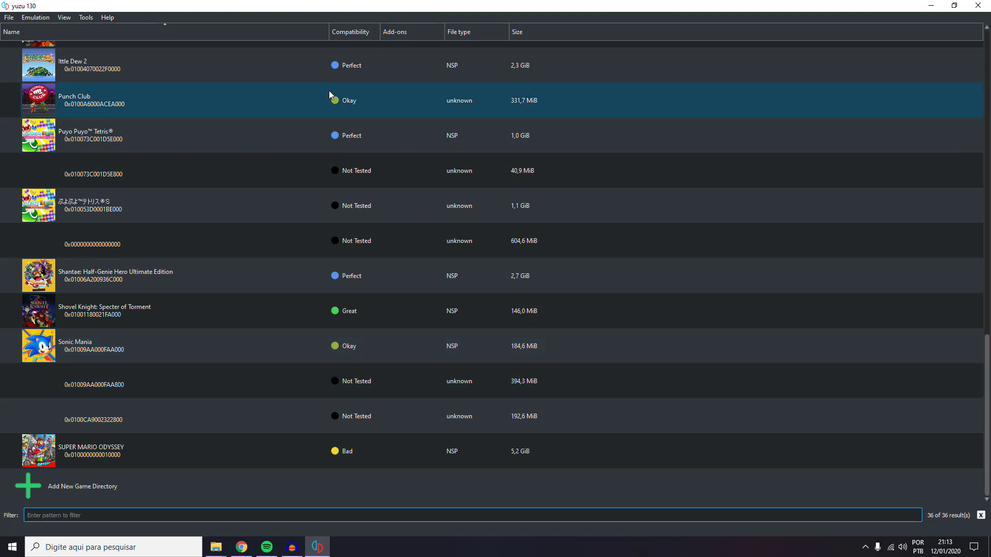
scroll(216, 417, up, 8)
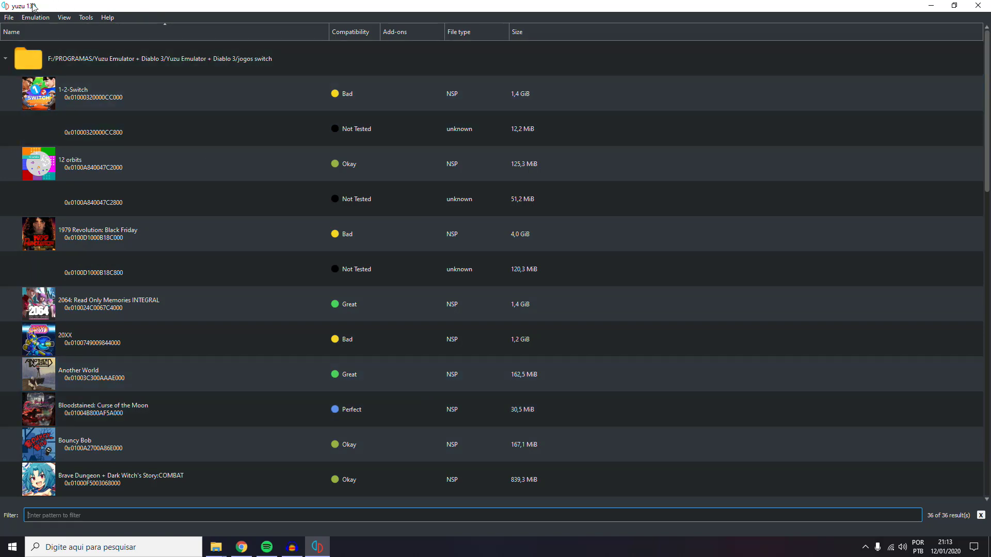
Open the yuzu user folder from the emulator, examine its subfolders and close it again.
click(9, 18)
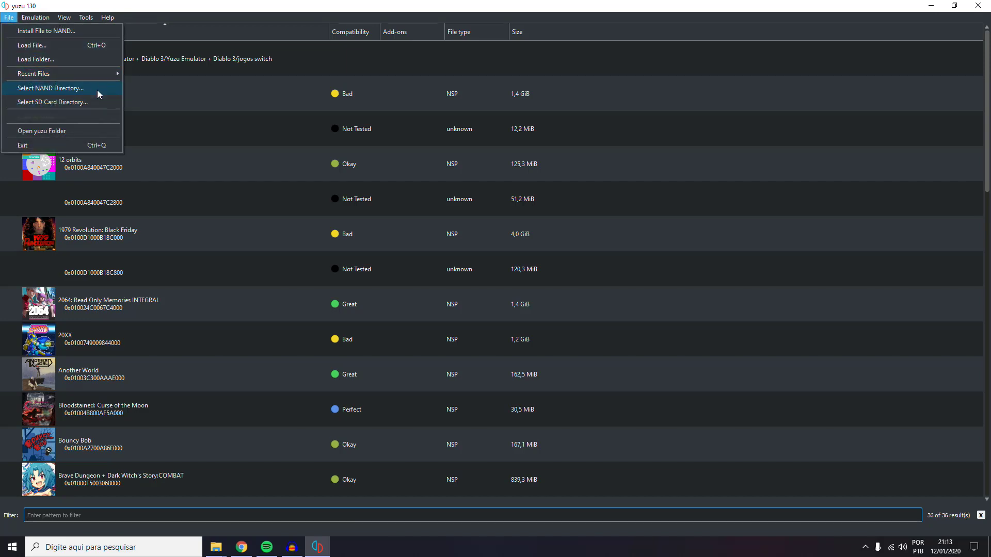
click(60, 131)
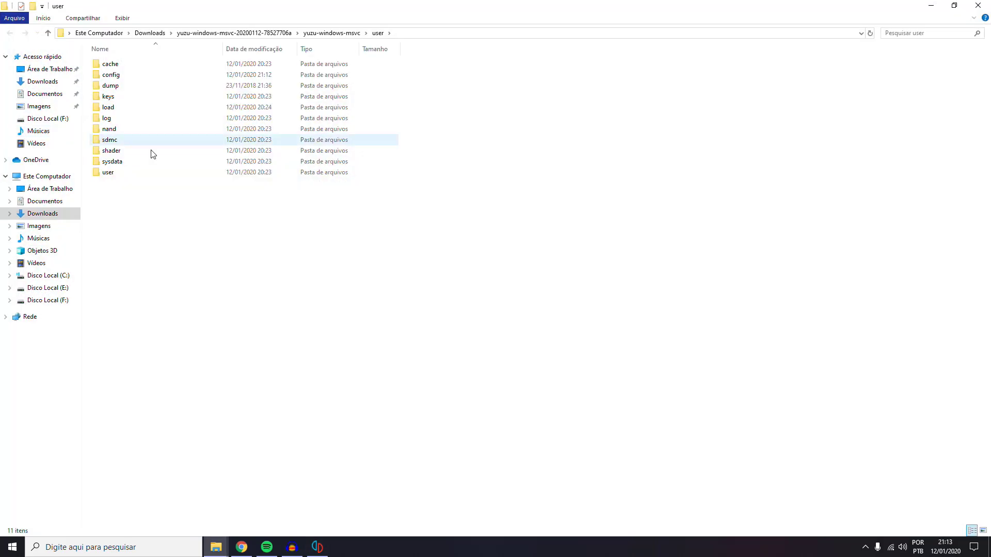
drag(179, 215, 119, 60)
click(464, 103)
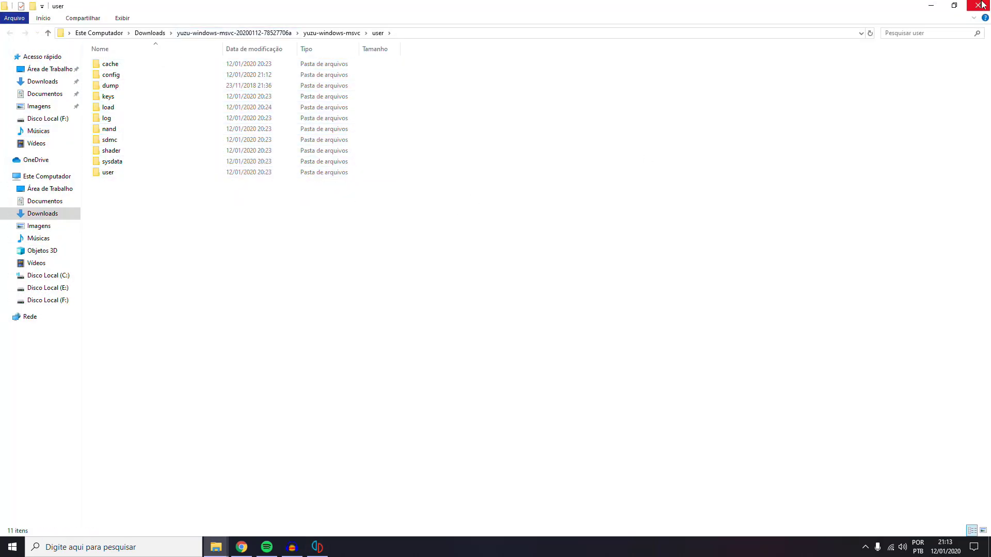
click(978, 5)
Load the Ginger Beyond the Crystal NSP file from the jogos switch folder to launch the game.
click(9, 17)
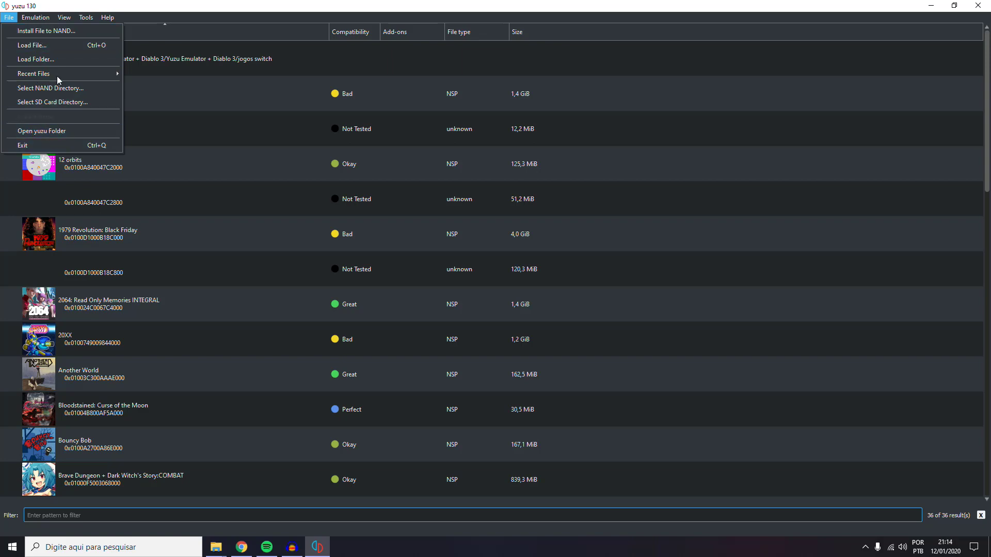
click(54, 48)
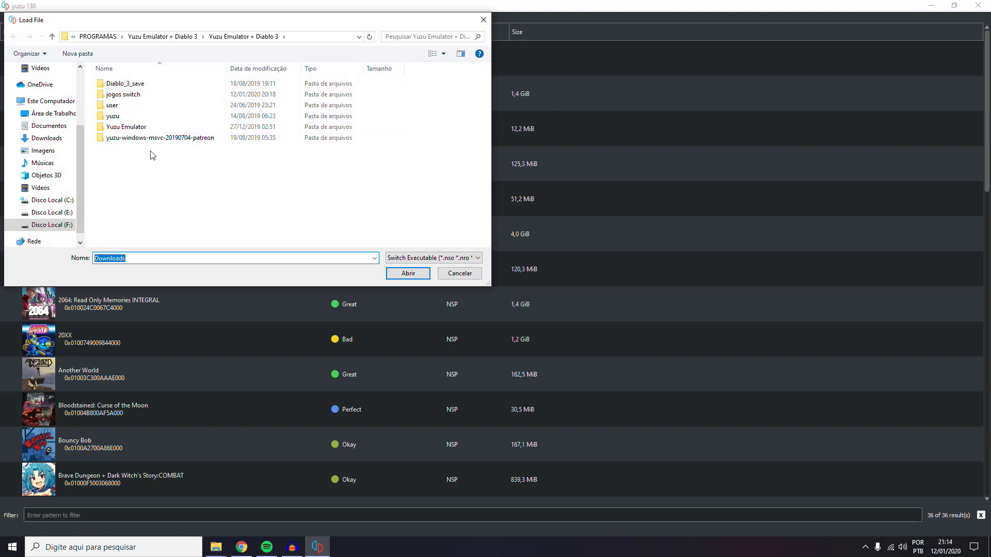
click(131, 96)
double_click(132, 96)
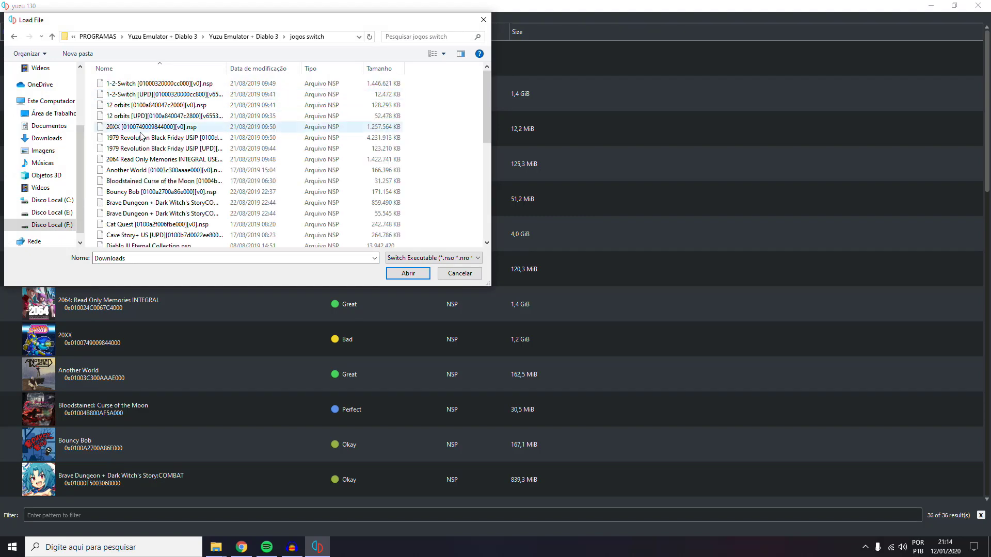
click(153, 214)
scroll(153, 221, down, 3)
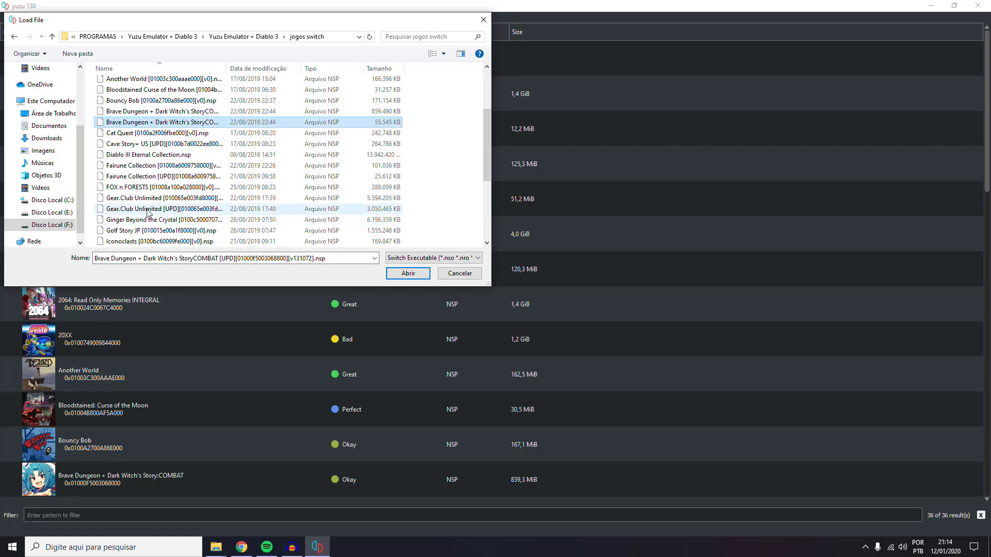
double_click(147, 213)
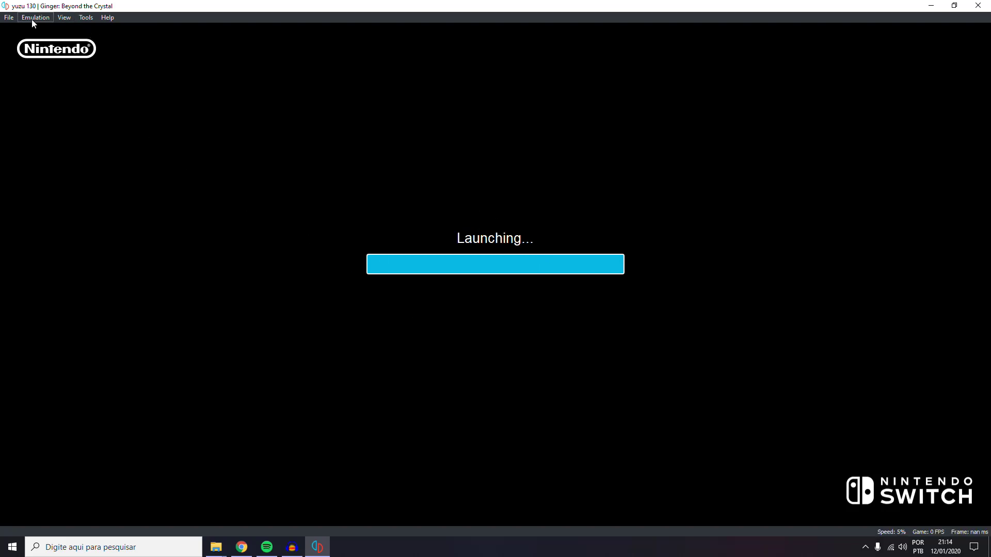
Stop the emulation of Ginger: Beyond the Crystal.
click(9, 17)
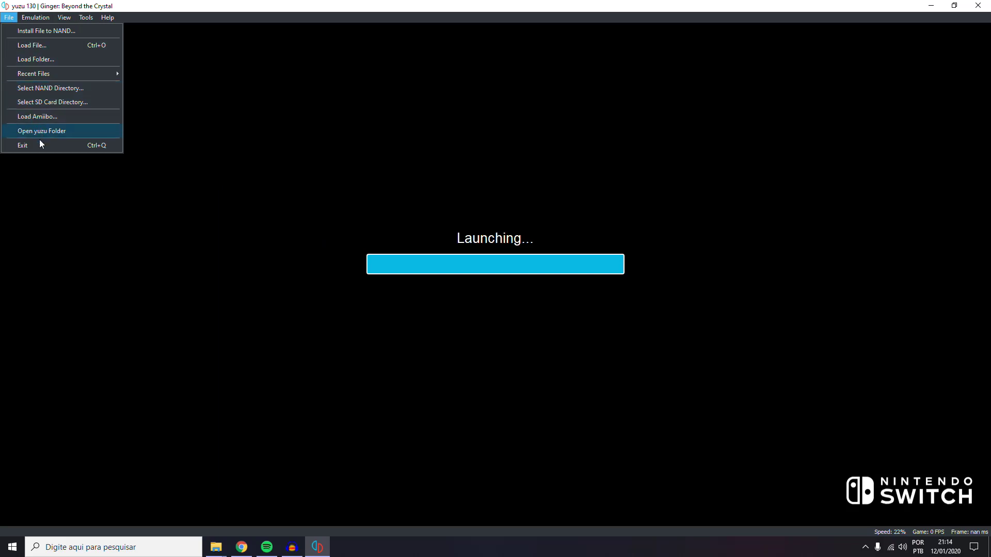
mouse_move(34, 17)
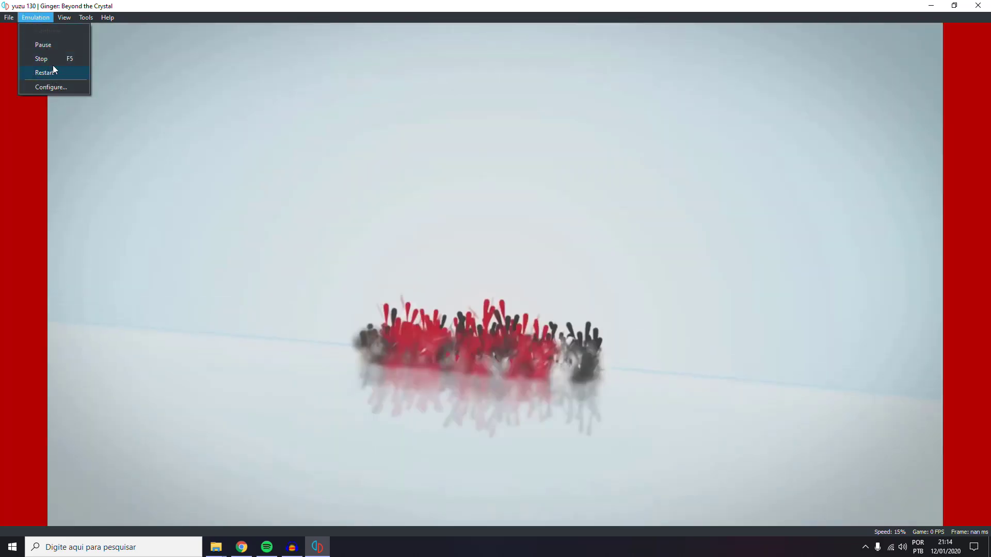
click(52, 58)
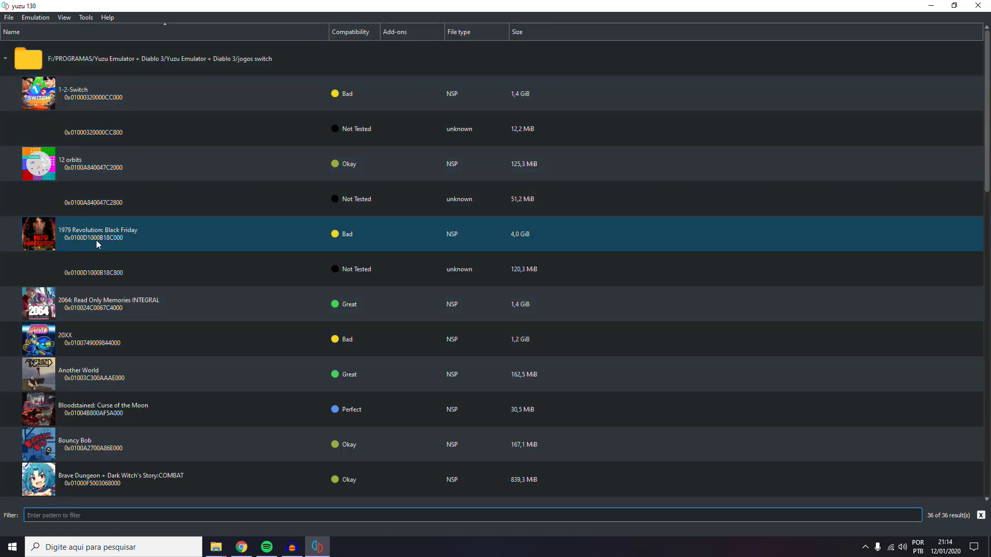
Try to load the Sonic Mania [UPD] NSP file from the jogos switch folder and dismiss the resulting dialog.
scroll(97, 244, down, 4)
scroll(96, 242, down, 3)
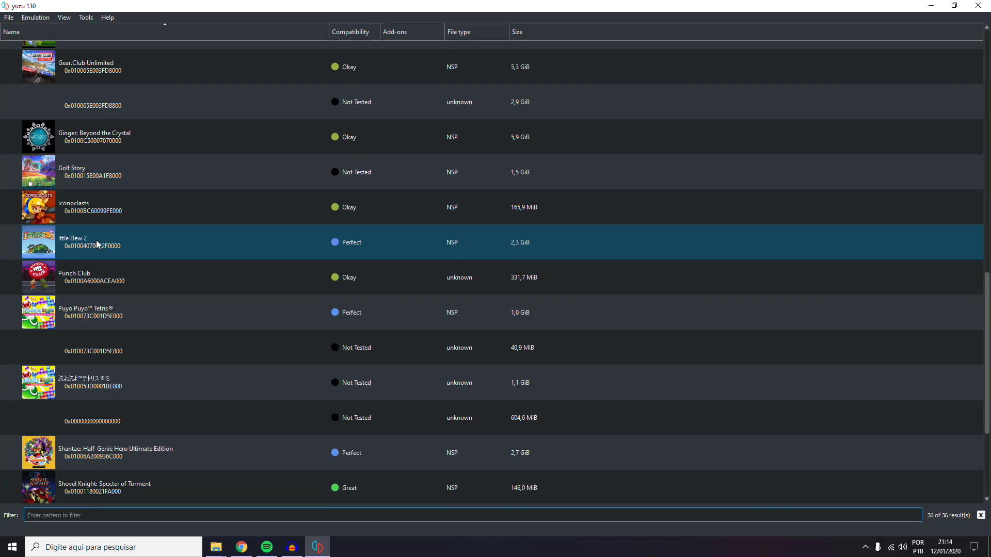
click(8, 19)
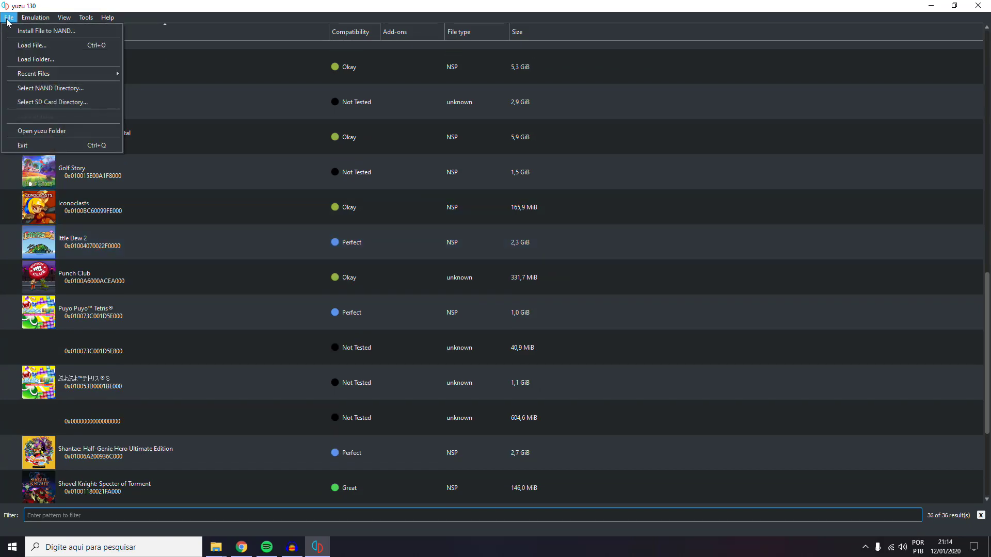
click(50, 46)
click(153, 161)
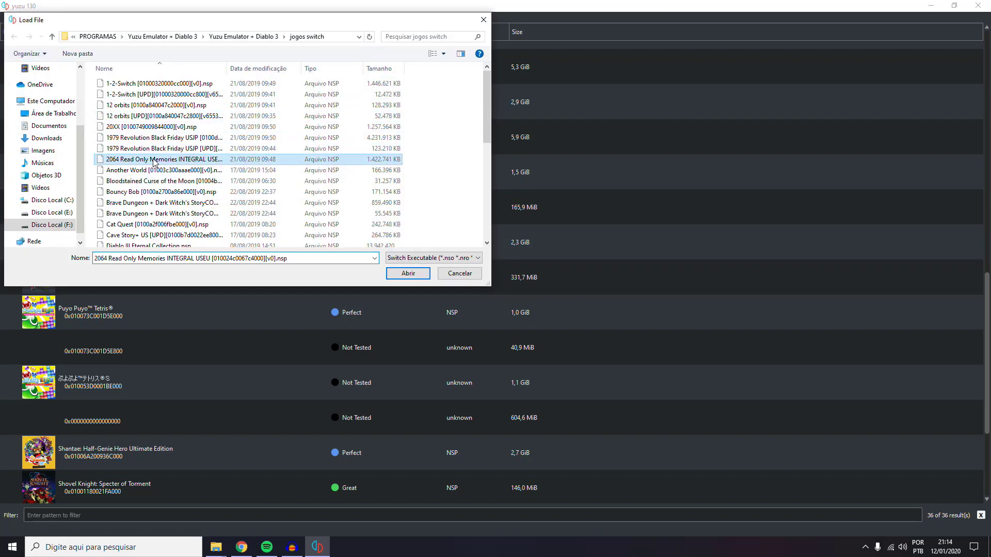
click(147, 116)
scroll(139, 159, down, 7)
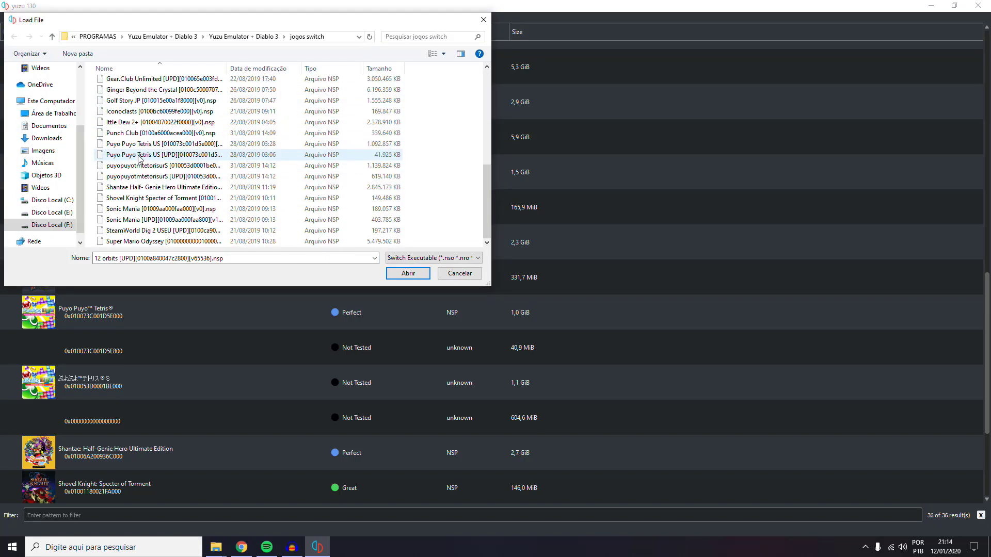
click(152, 241)
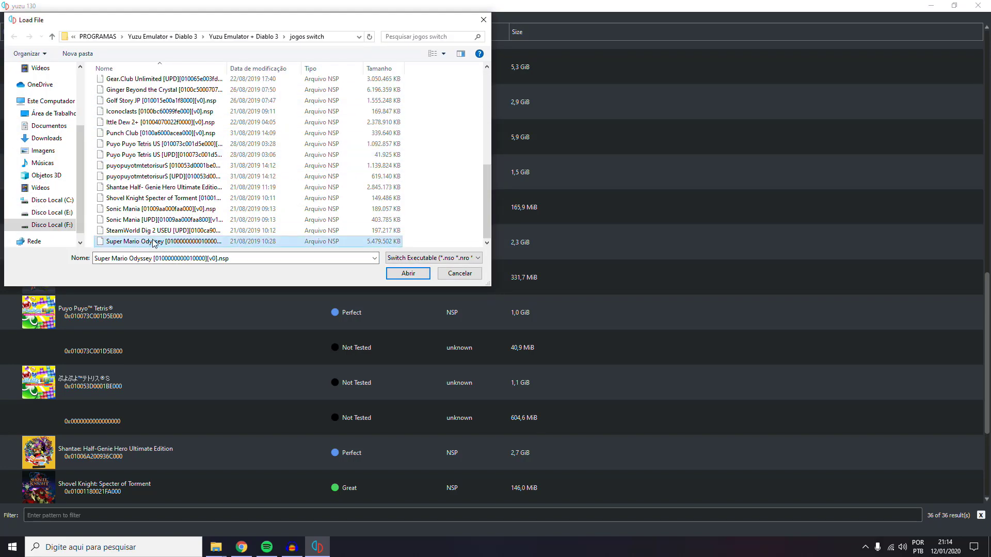
click(152, 230)
click(156, 209)
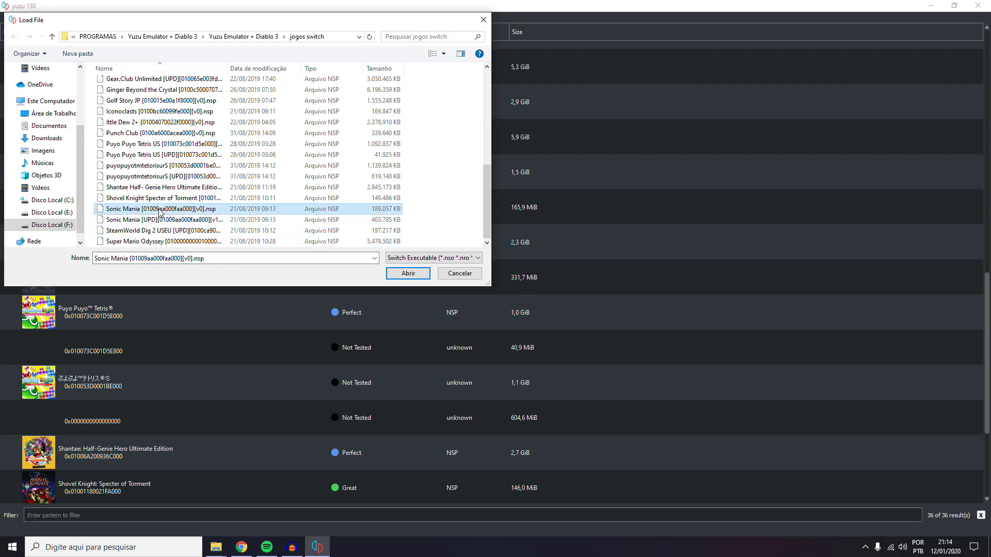
click(160, 220)
double_click(160, 221)
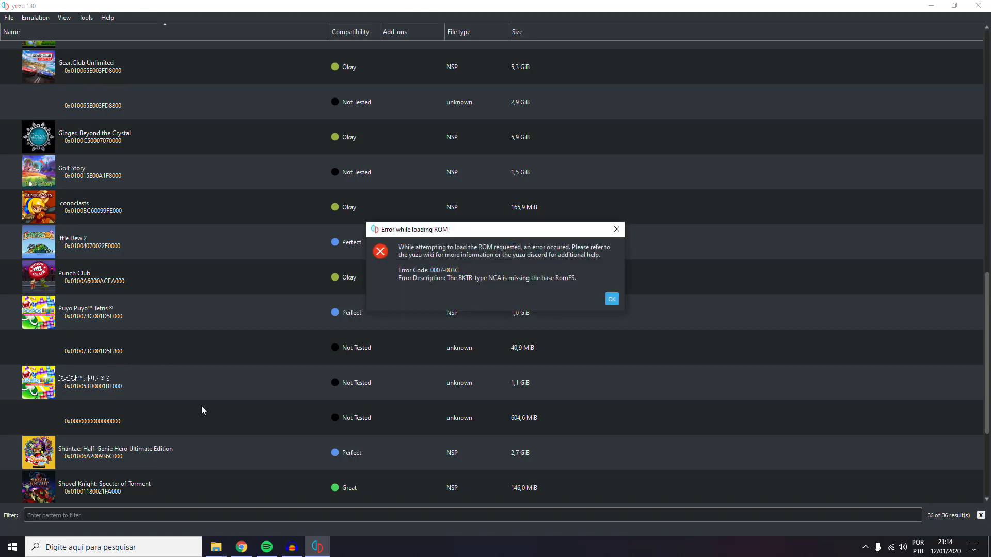
click(611, 297)
scroll(72, 354, down, 3)
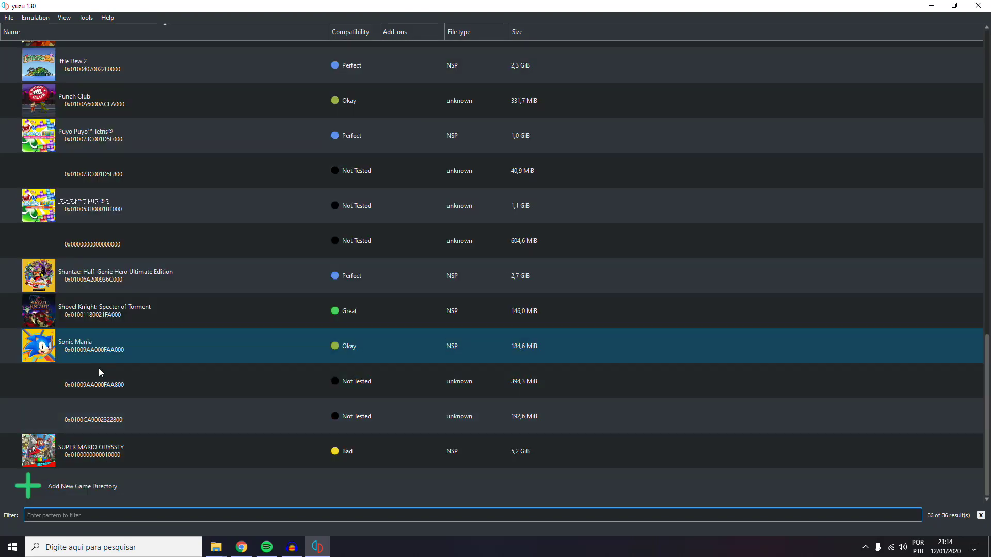
scroll(170, 380, up, 15)
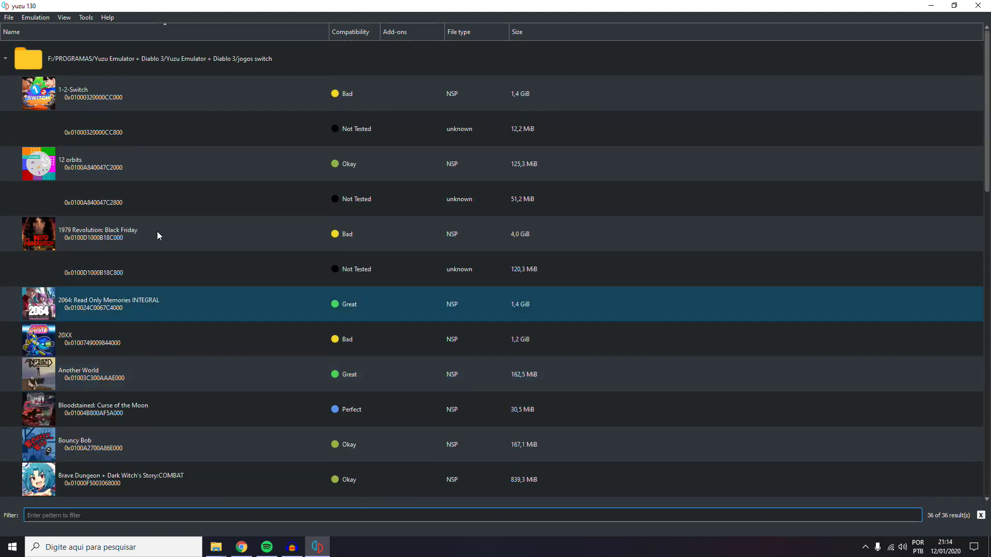
Open the emulator configuration and set the interface theme to Colorful Dark.
click(24, 18)
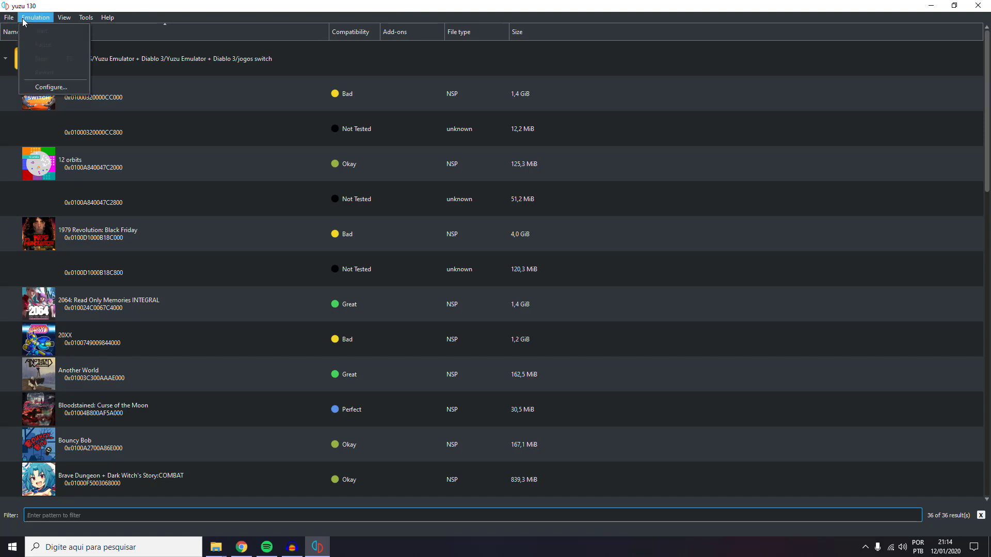
click(53, 88)
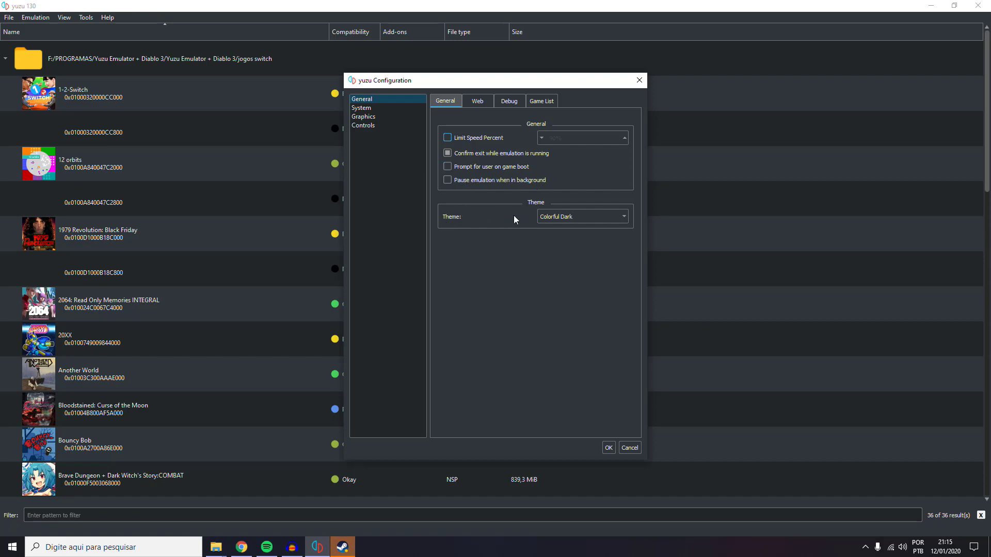
click(577, 218)
click(560, 226)
click(573, 219)
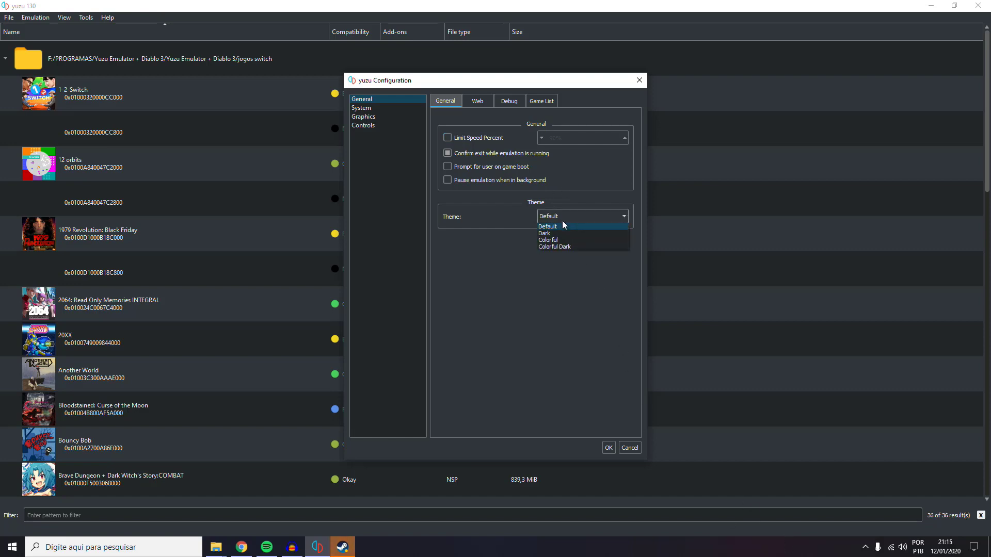
click(563, 248)
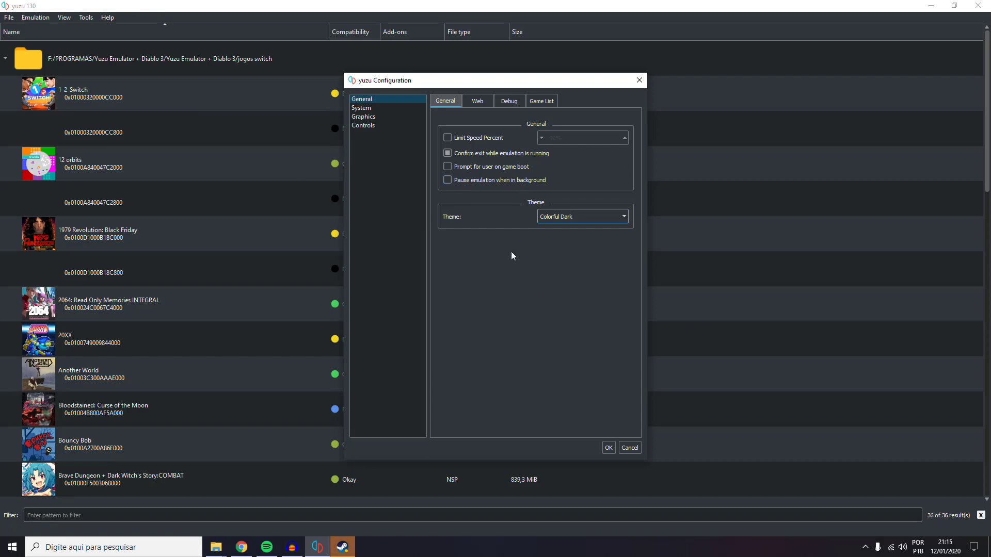
Open the yuzu account page in the browser from the web service settings, regenerate the login token and copy it.
click(478, 102)
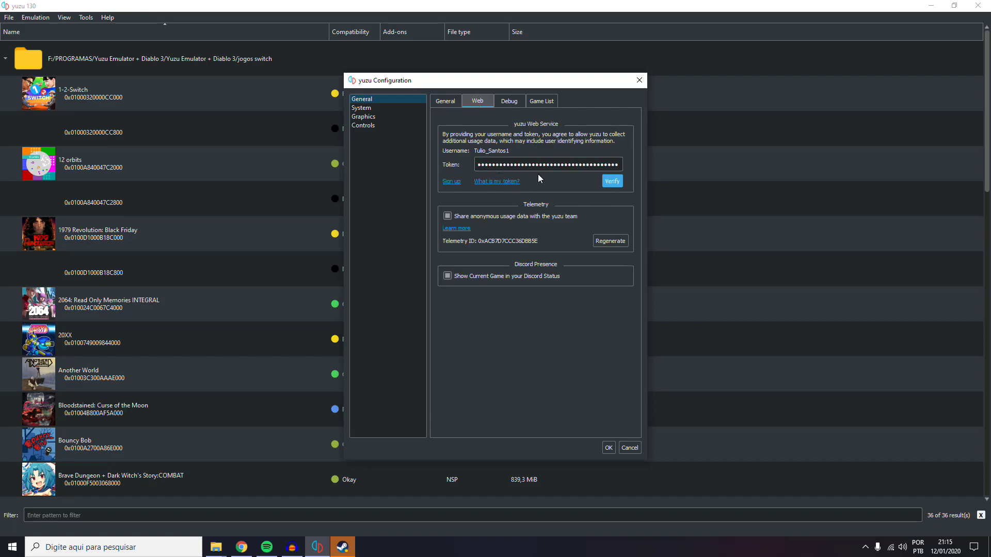
click(454, 179)
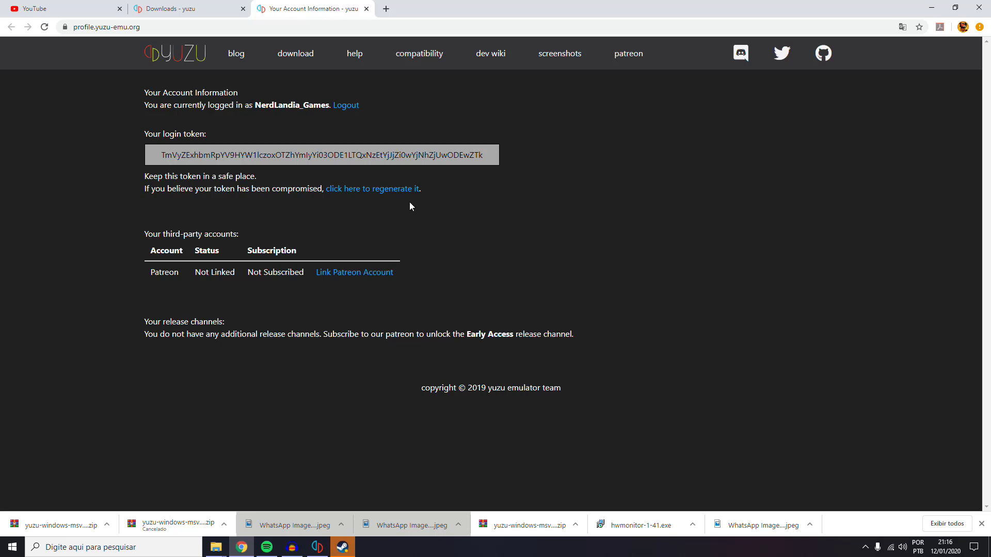
click(396, 194)
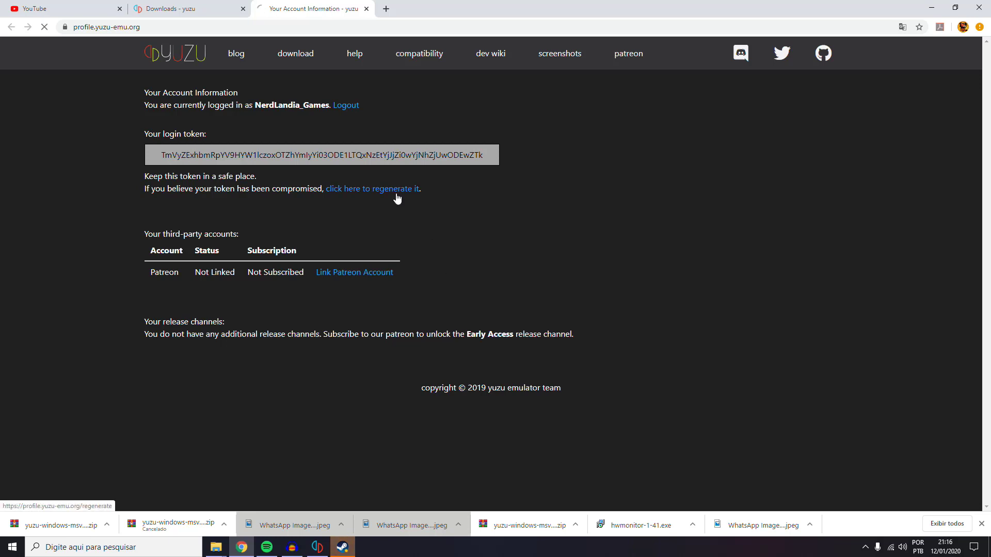
double_click(238, 153)
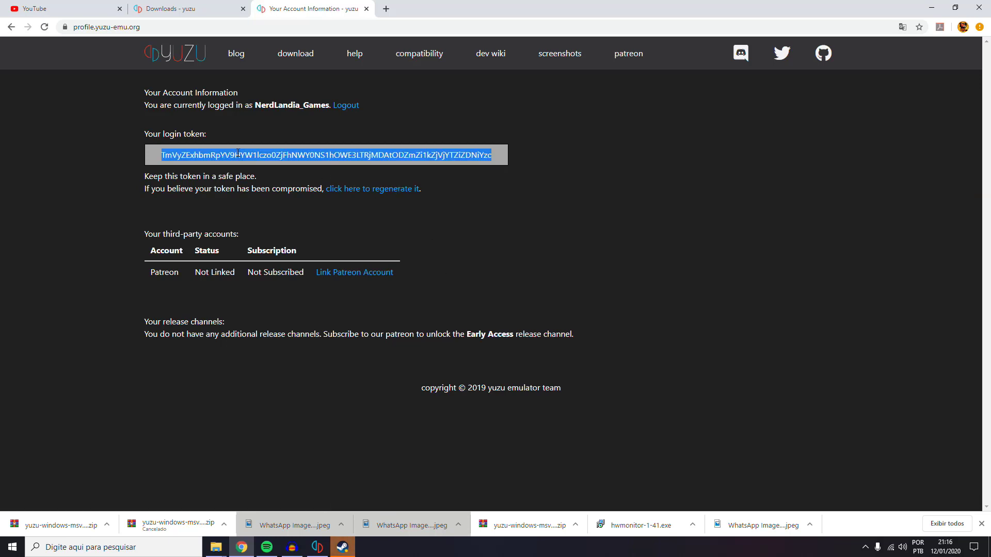
right_click(238, 154)
click(263, 161)
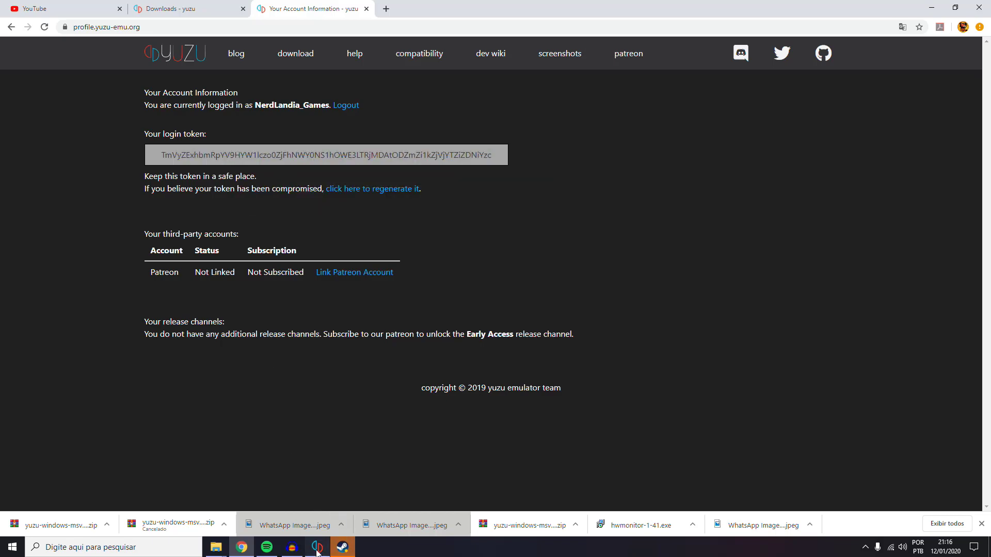
Return to the yuzu configuration, replace the web service token with the copied login token and verify it.
click(317, 547)
click(534, 165)
key(ctrl+a)
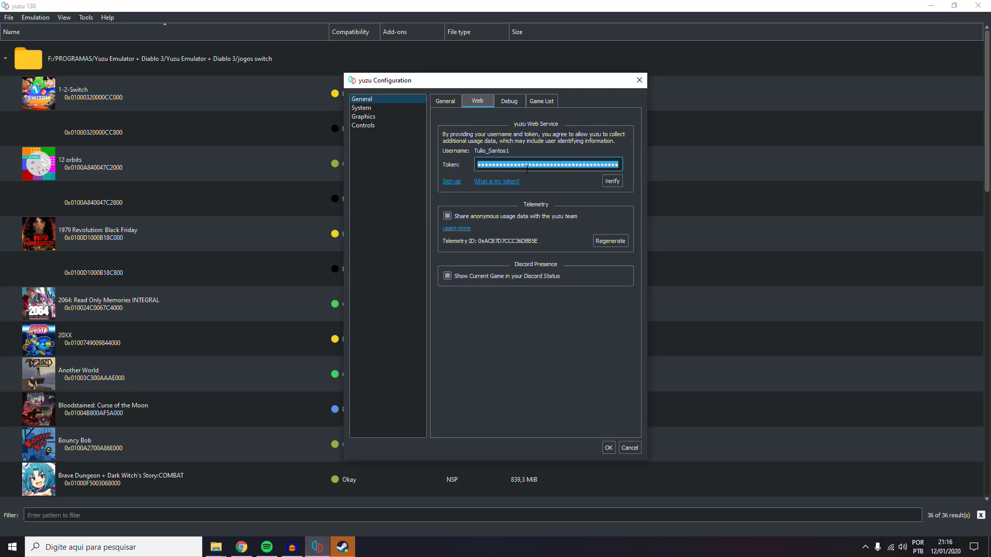
key(ctrl+v)
click(612, 181)
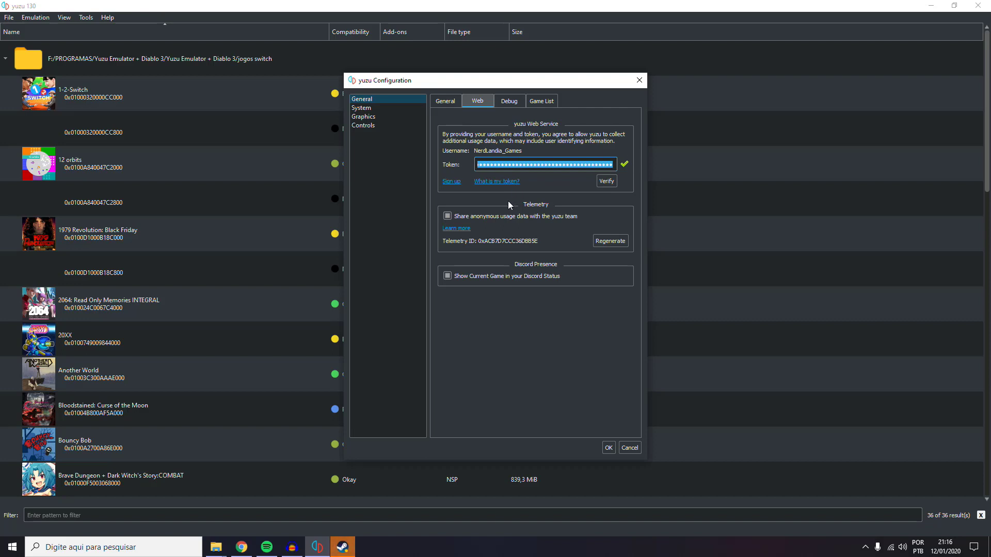
Set the game list icon size to Large (128x128) and save the configuration.
click(508, 100)
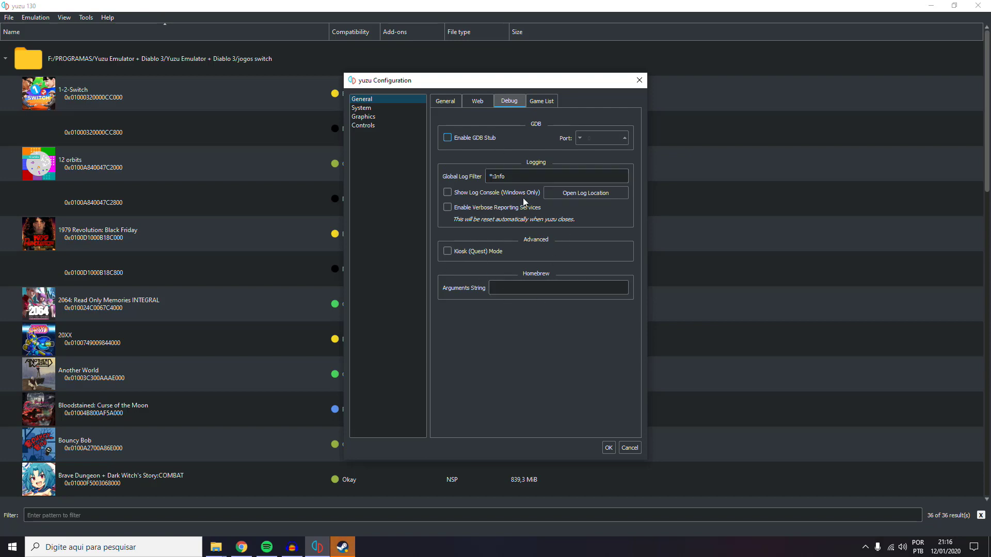
click(537, 102)
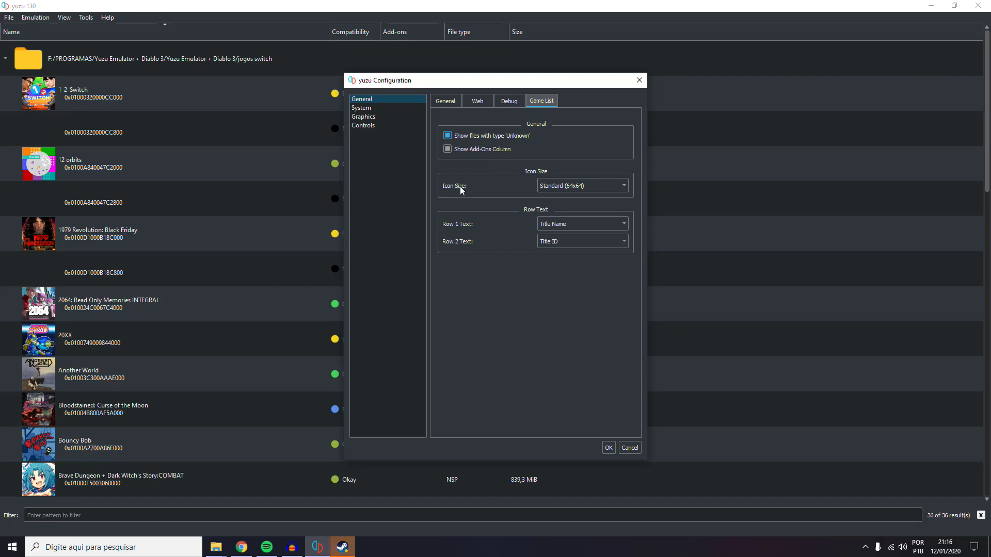
click(583, 184)
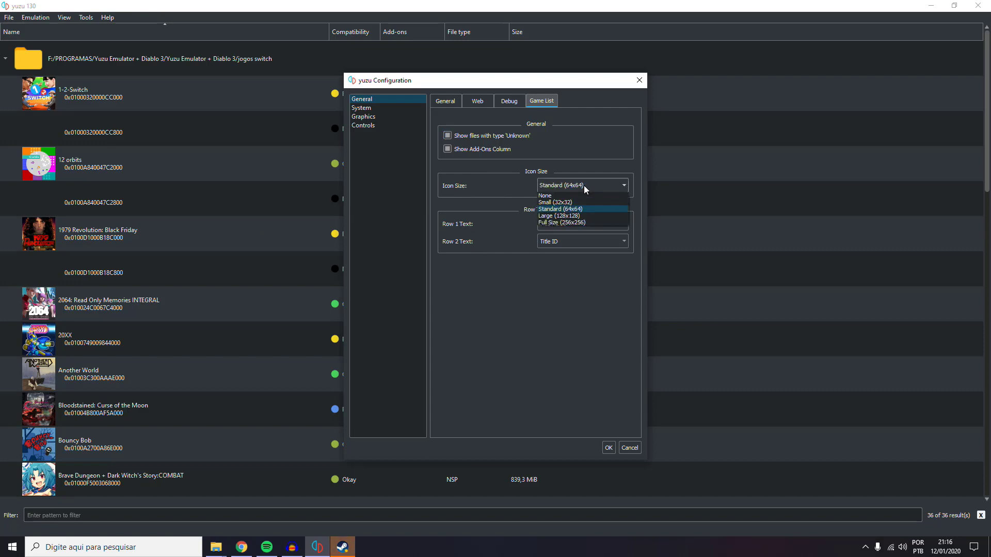
click(562, 216)
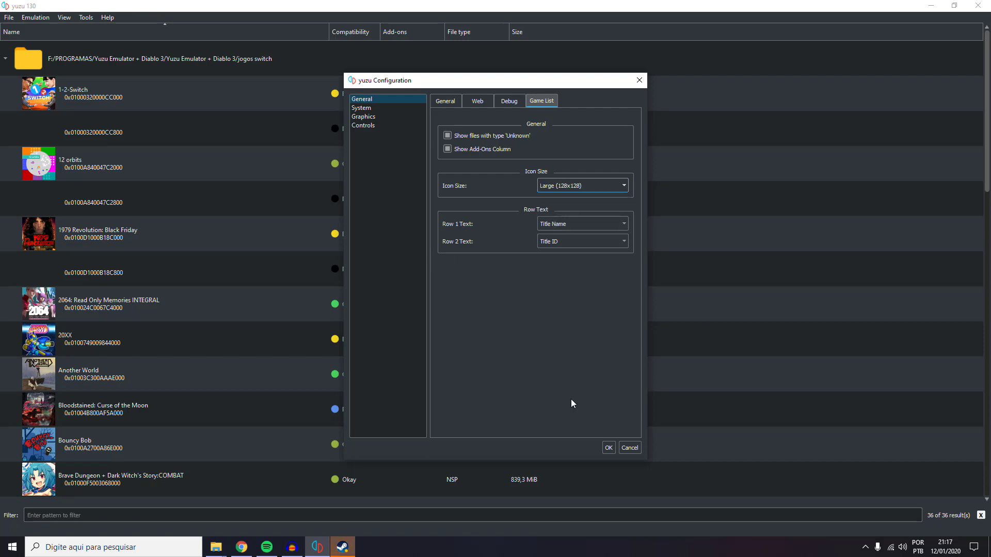
click(609, 448)
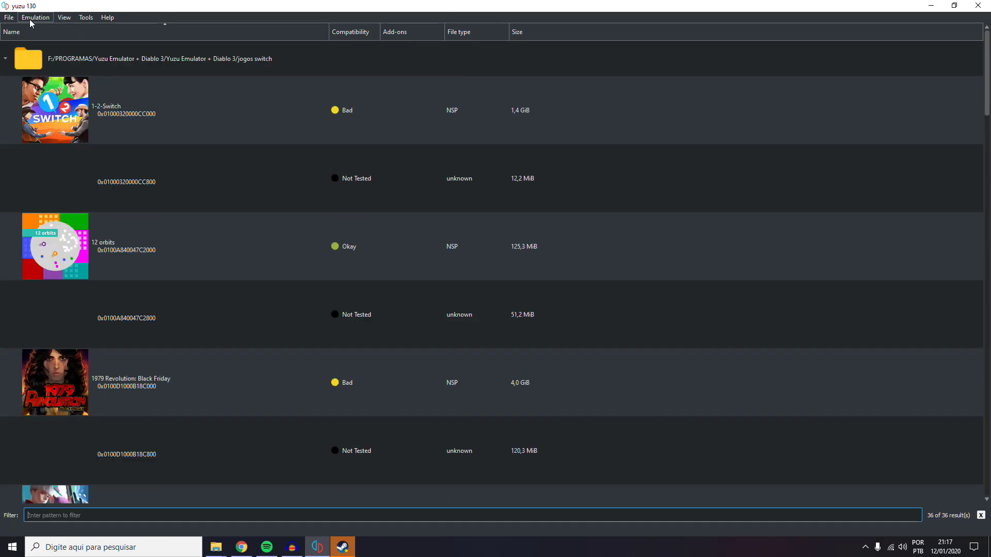
Reopen the configuration, set the game list icon size to Standard (64x64) and save it.
click(29, 19)
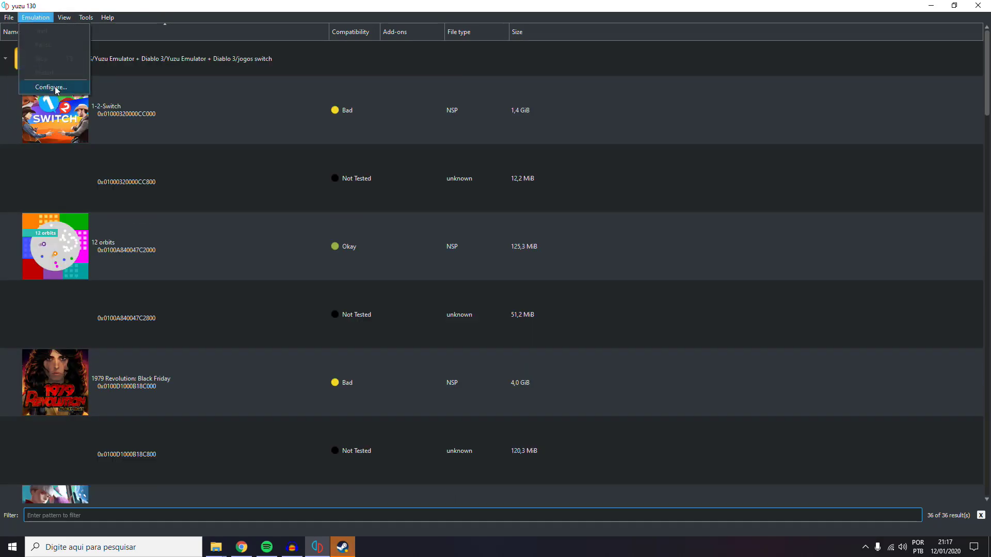
click(50, 87)
click(532, 104)
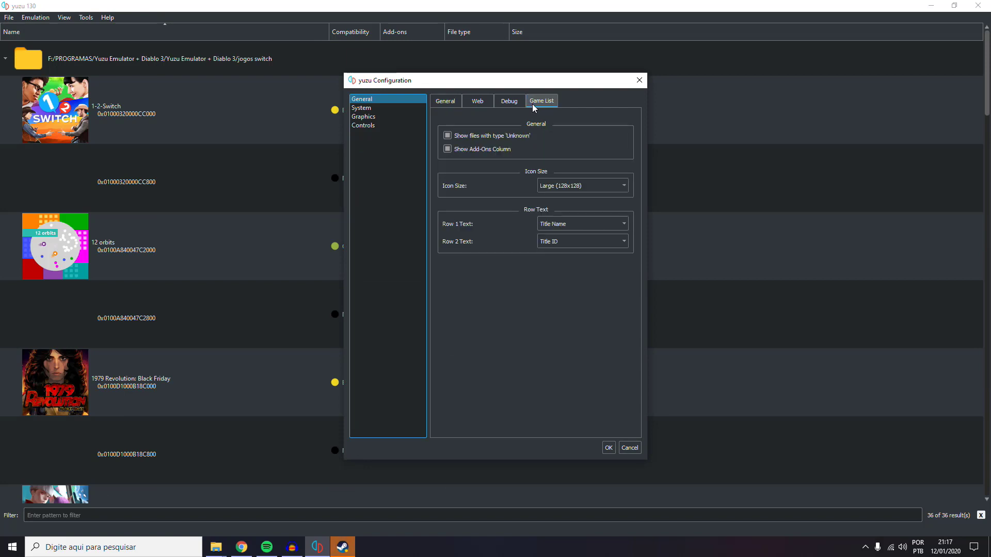
click(581, 187)
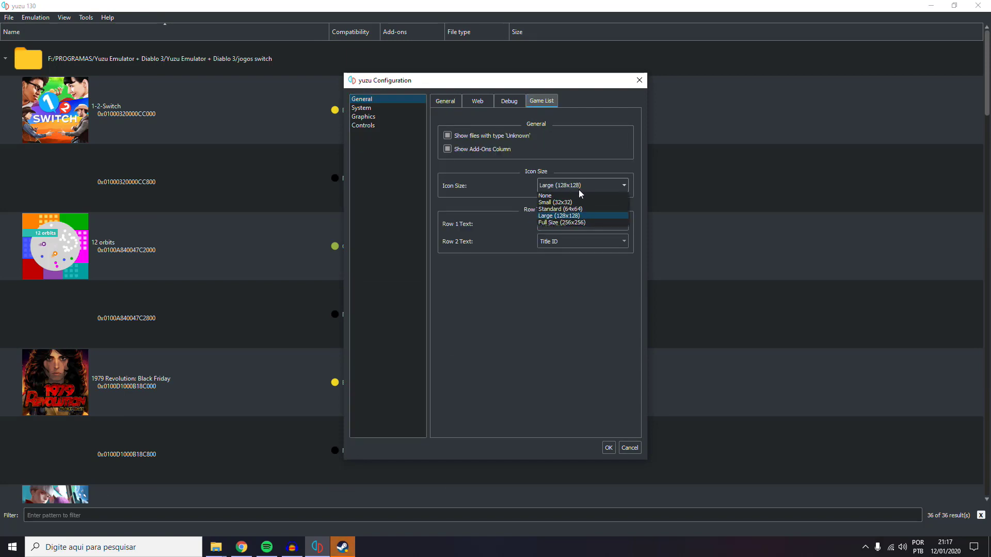
click(568, 209)
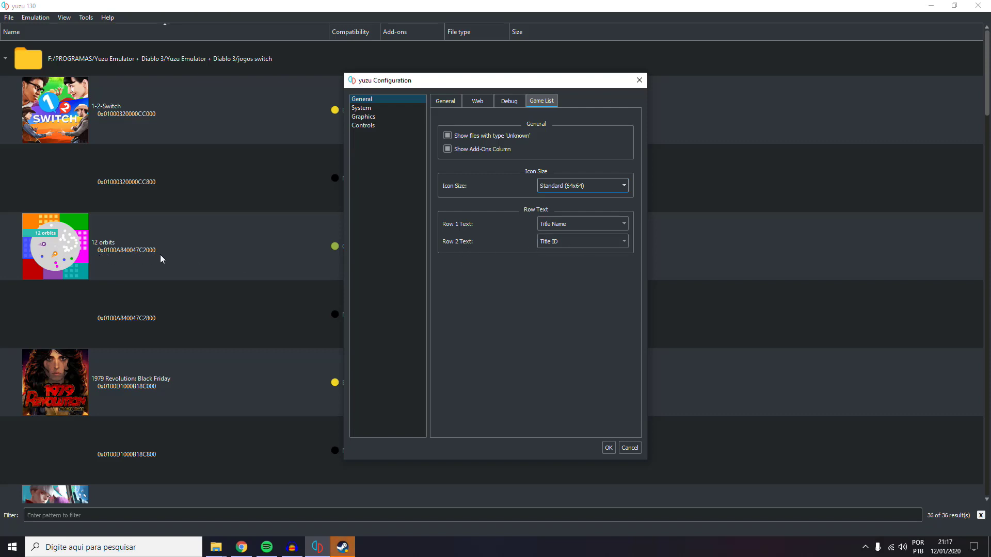
click(609, 447)
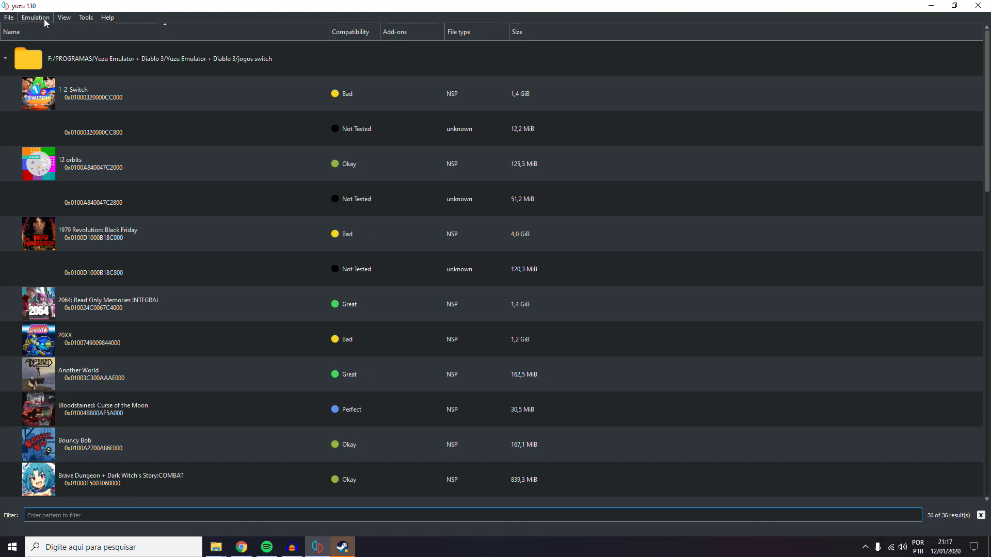
In the system configuration, set the language to Portuguese (português) and the sound output mode to Surround.
click(36, 17)
key(Escape)
click(373, 107)
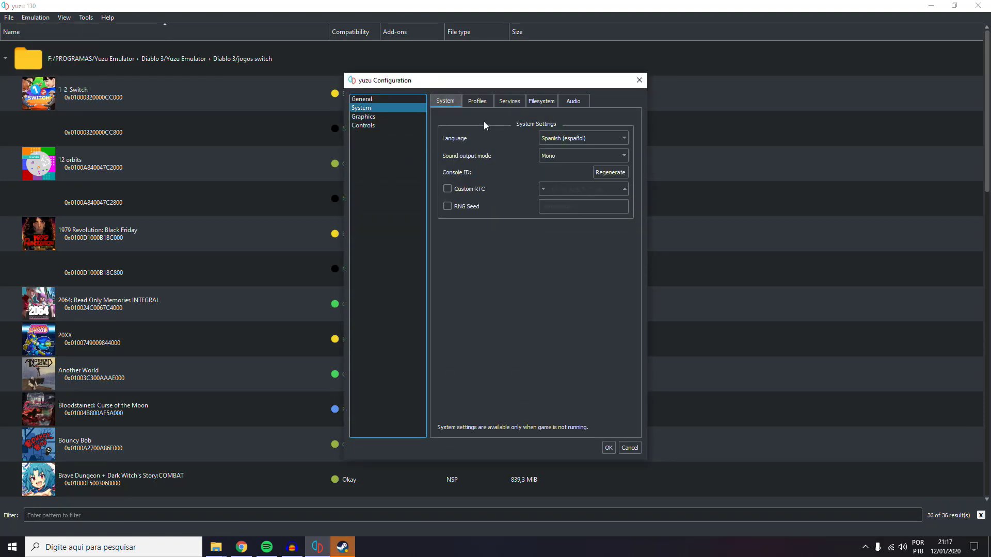
click(553, 139)
click(573, 209)
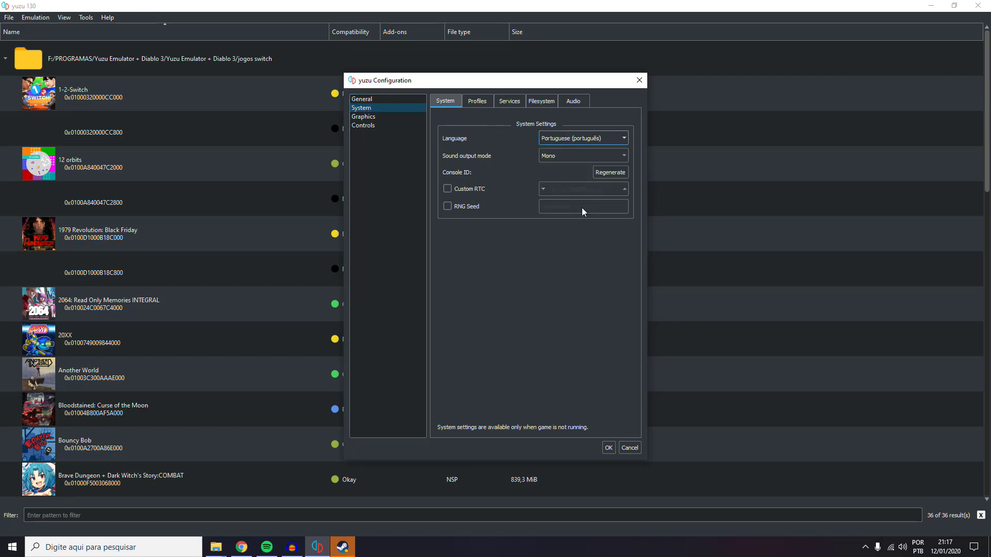
click(574, 155)
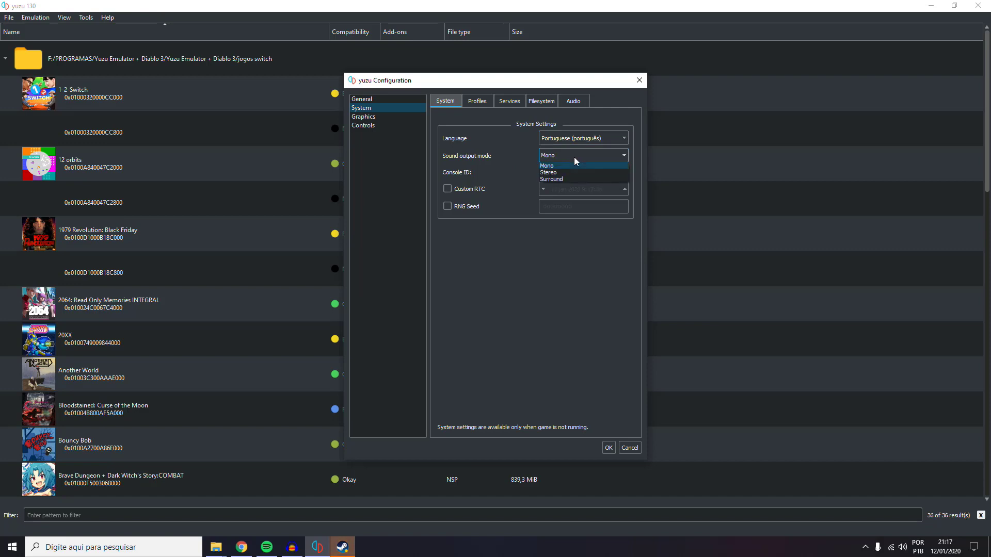
click(557, 179)
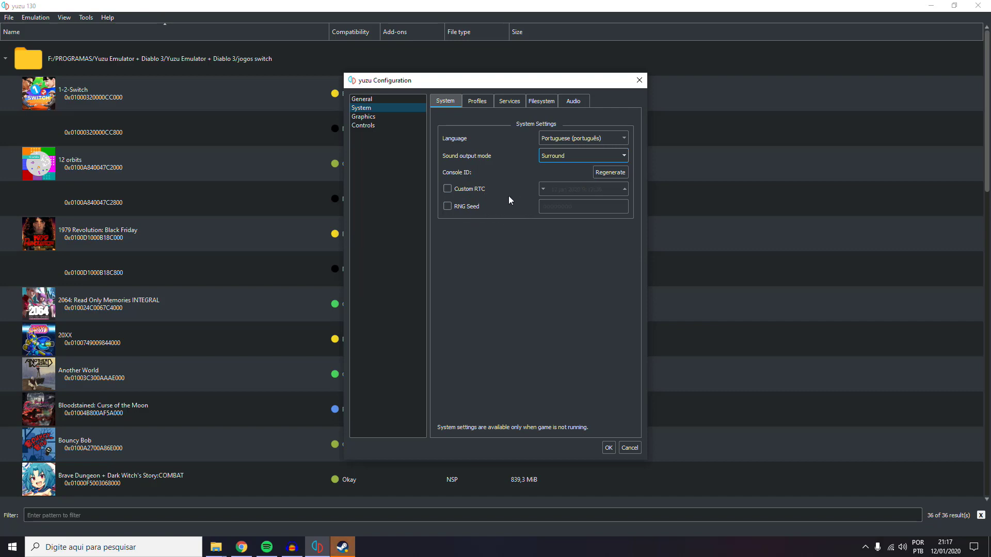
Review the system configuration's user profile, BCAT backend choices and filesystem directories.
click(480, 102)
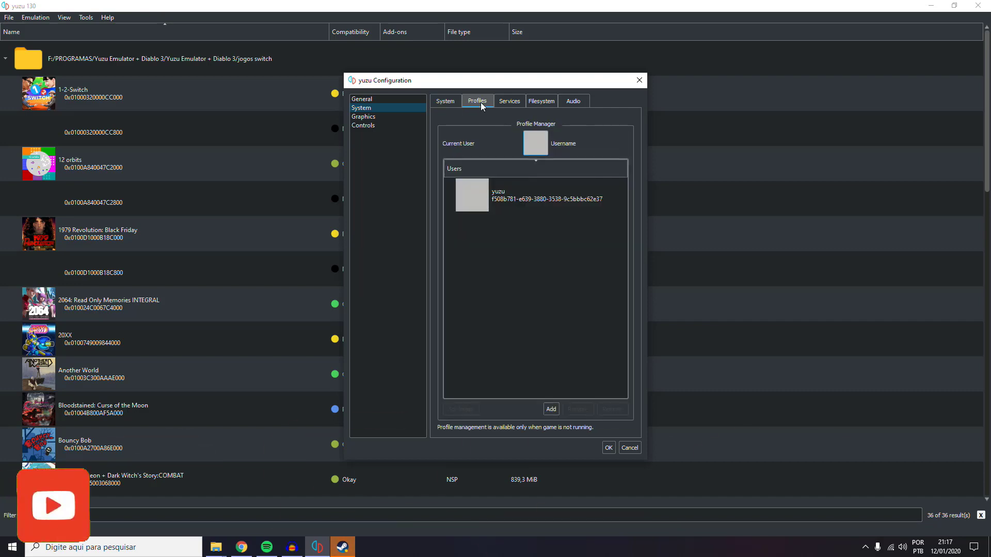
click(523, 206)
click(524, 197)
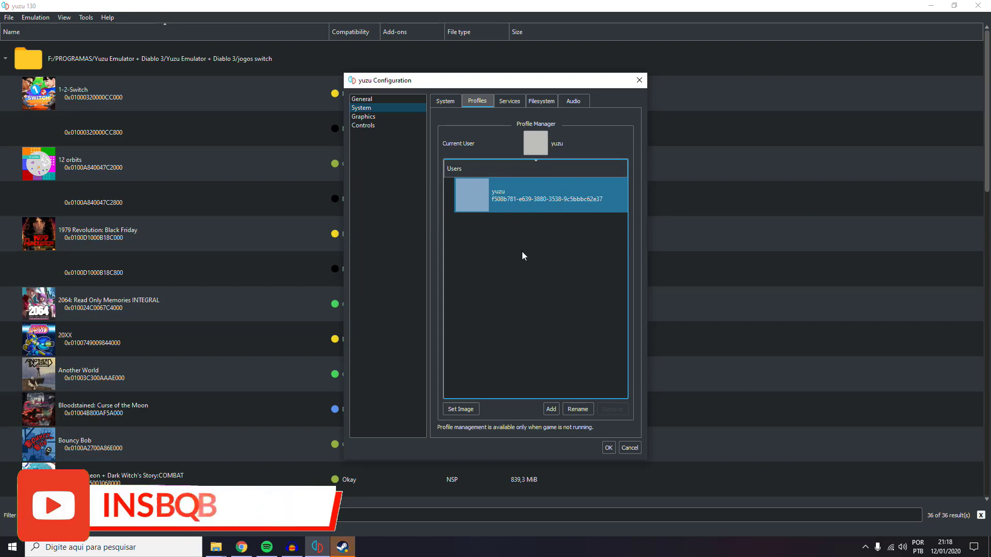
click(518, 103)
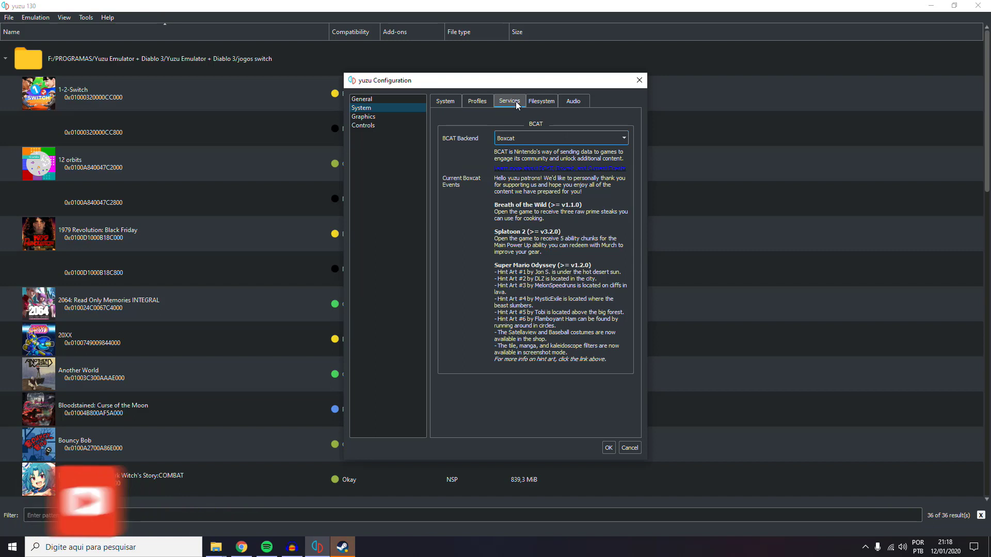
click(513, 136)
click(513, 136)
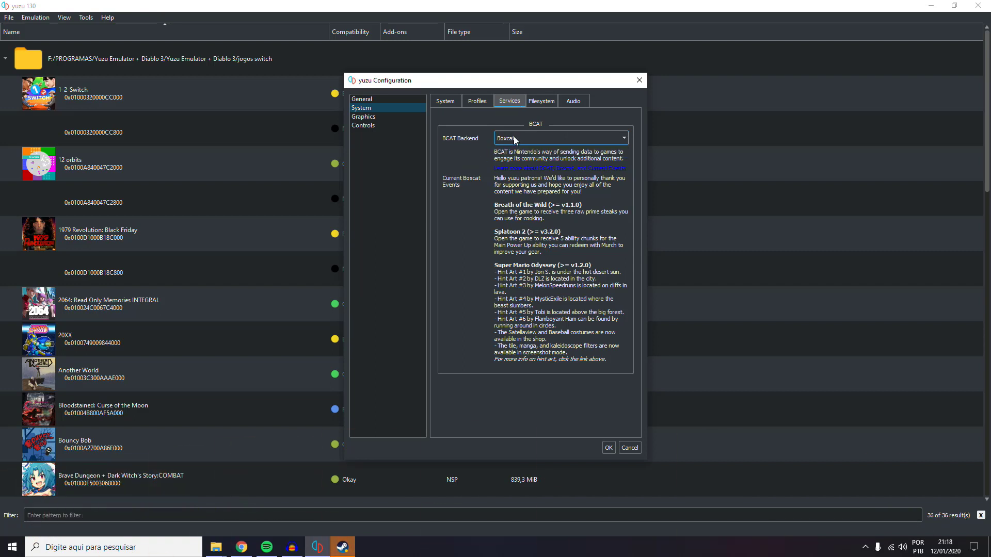
click(544, 103)
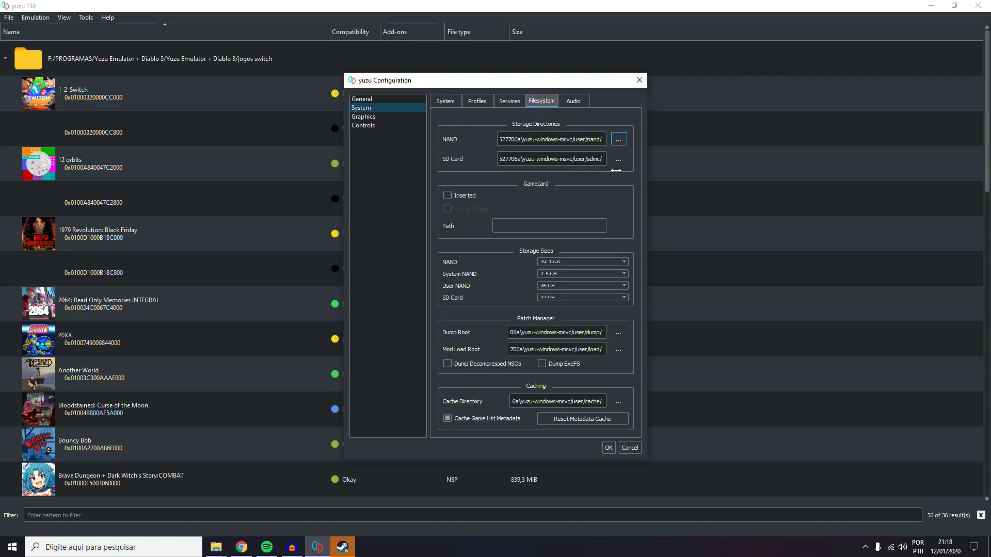
Review the audio output engine and audio device choices, keeping the device on auto.
click(582, 103)
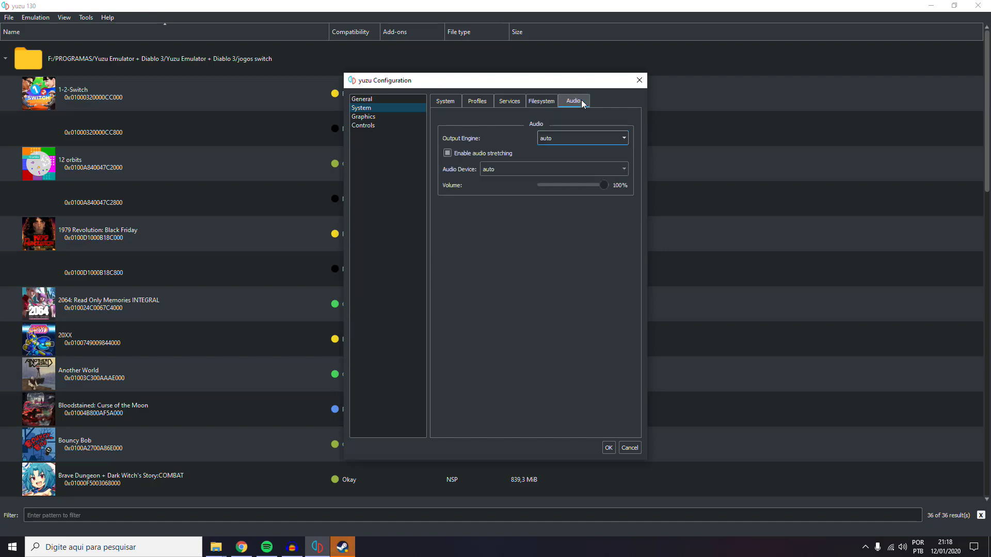
click(573, 147)
click(573, 143)
click(495, 169)
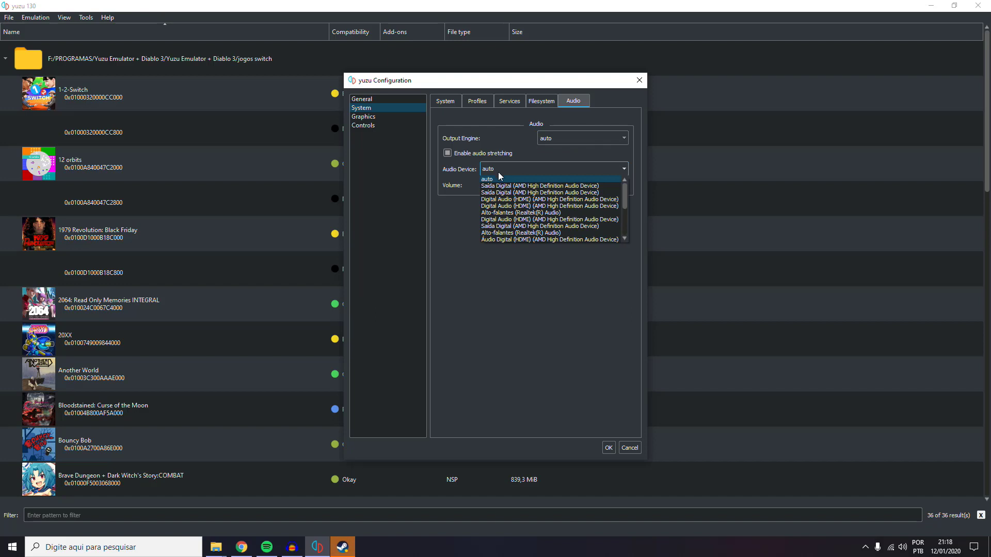
click(539, 179)
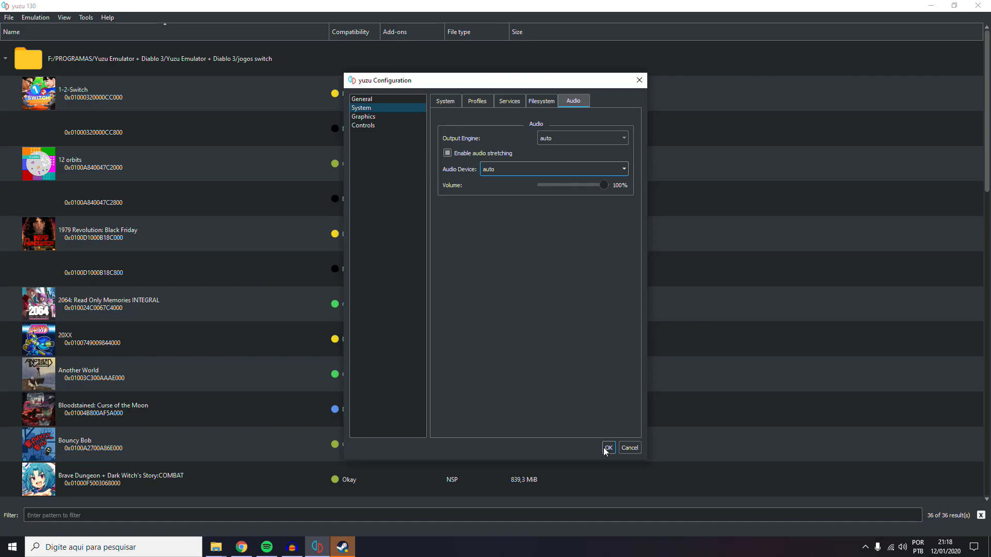
In the graphics configuration, enable accurate GPU emulation (slow) and asynchronous GPU emulation.
click(371, 119)
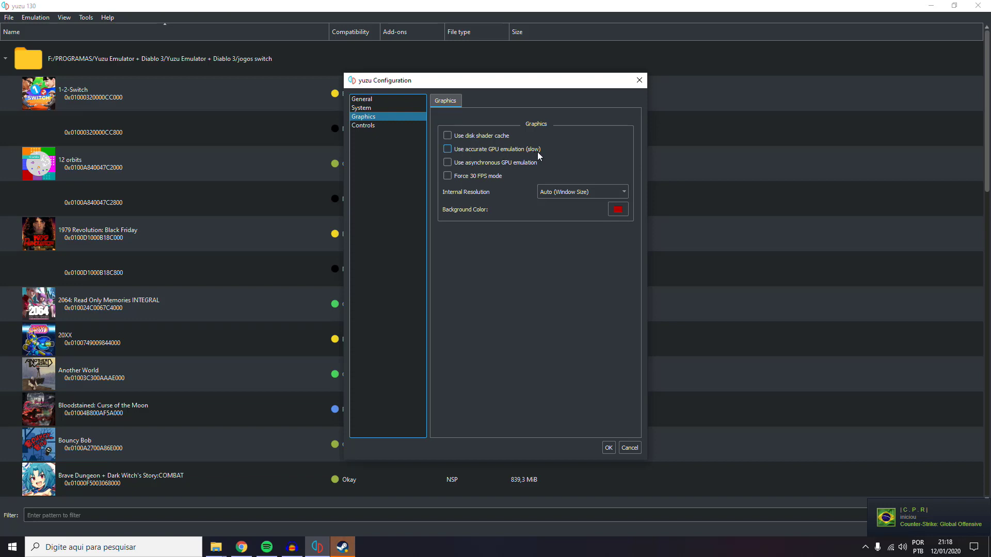
click(466, 147)
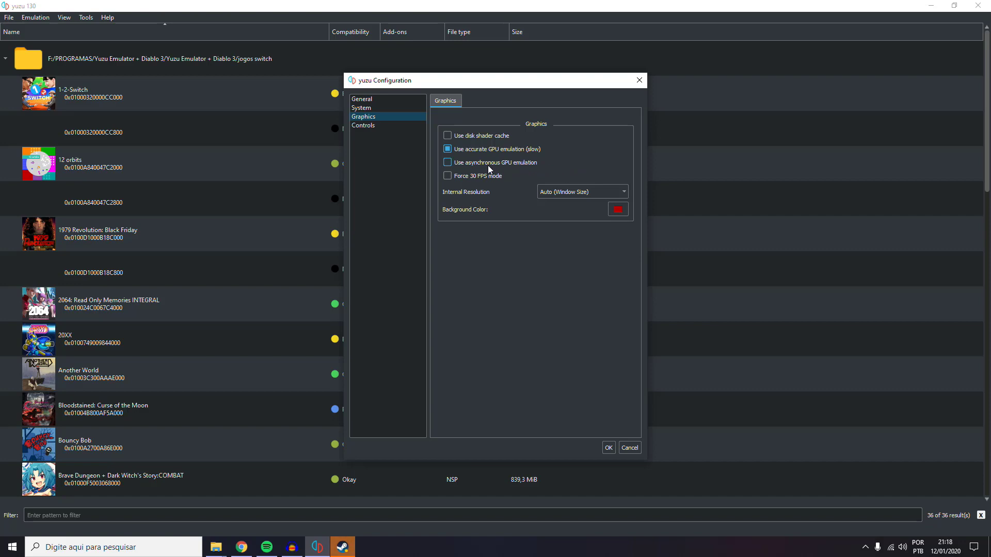
click(503, 161)
click(568, 193)
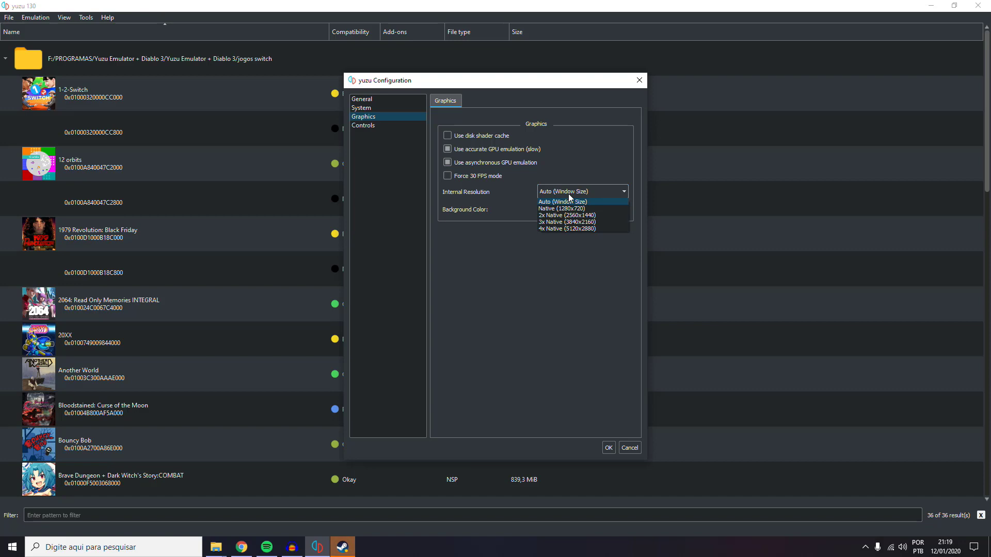
click(569, 194)
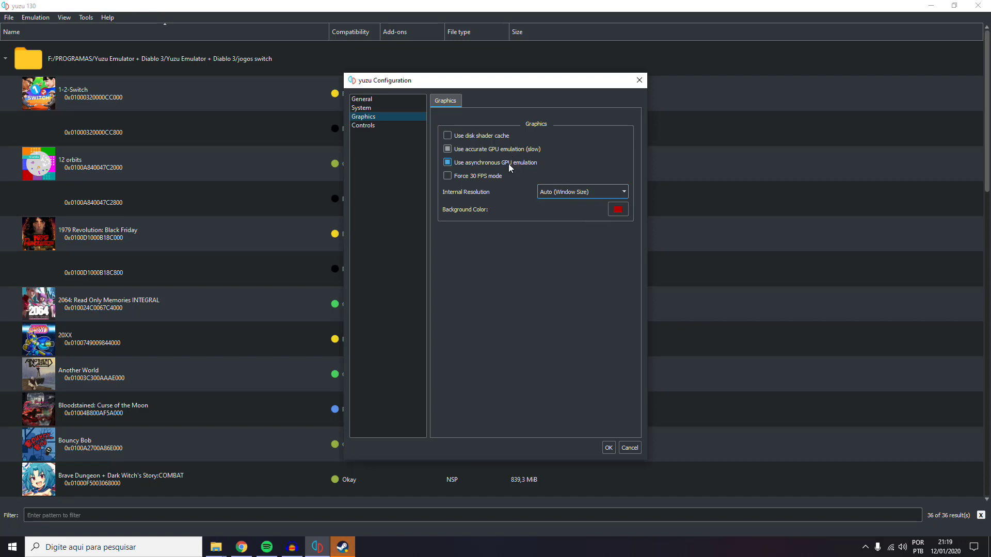
click(460, 162)
Set the graphics internal resolution to Native (1280x720).
click(596, 191)
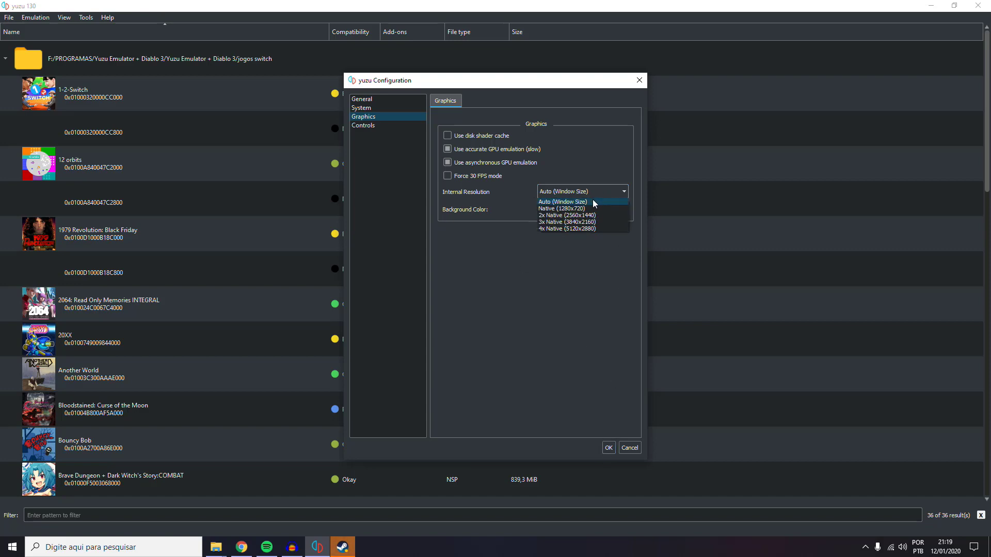
click(587, 209)
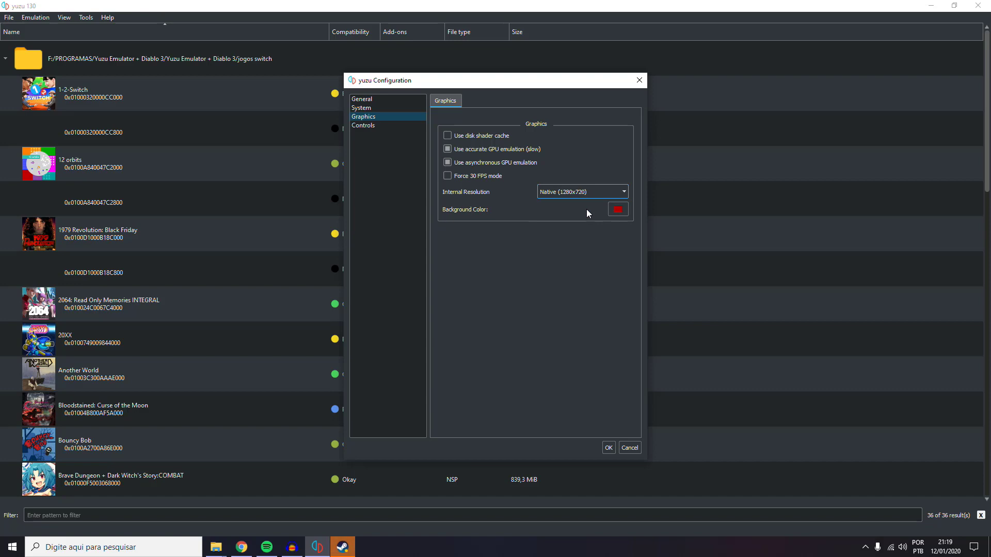
click(591, 191)
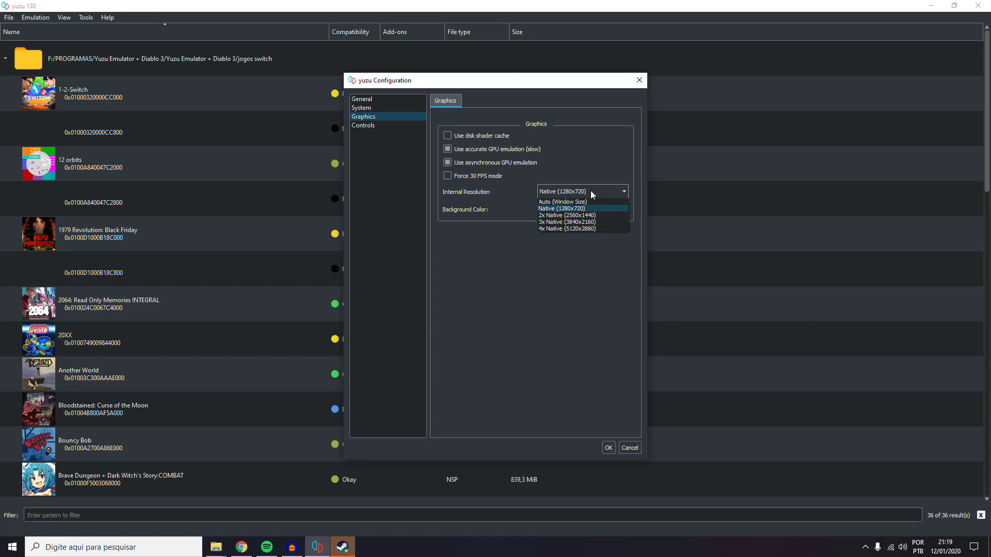
click(591, 192)
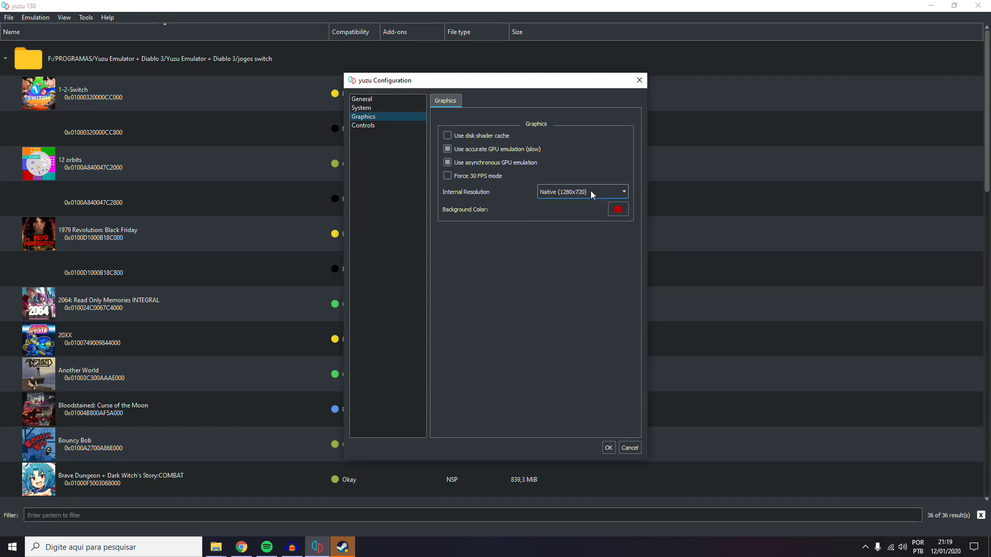
In the controls configuration, choose the Custom controller profile and open its input settings.
click(372, 125)
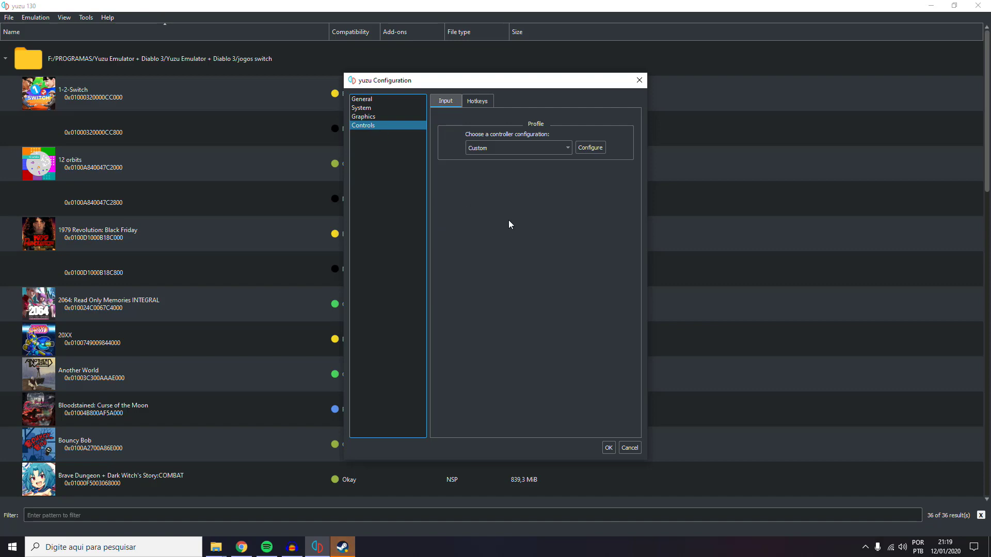
click(475, 100)
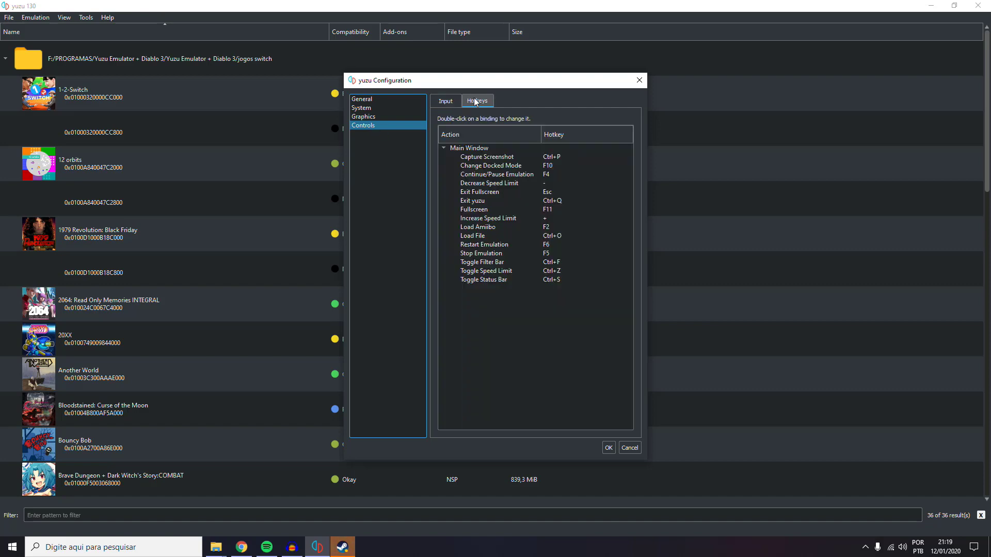
click(445, 101)
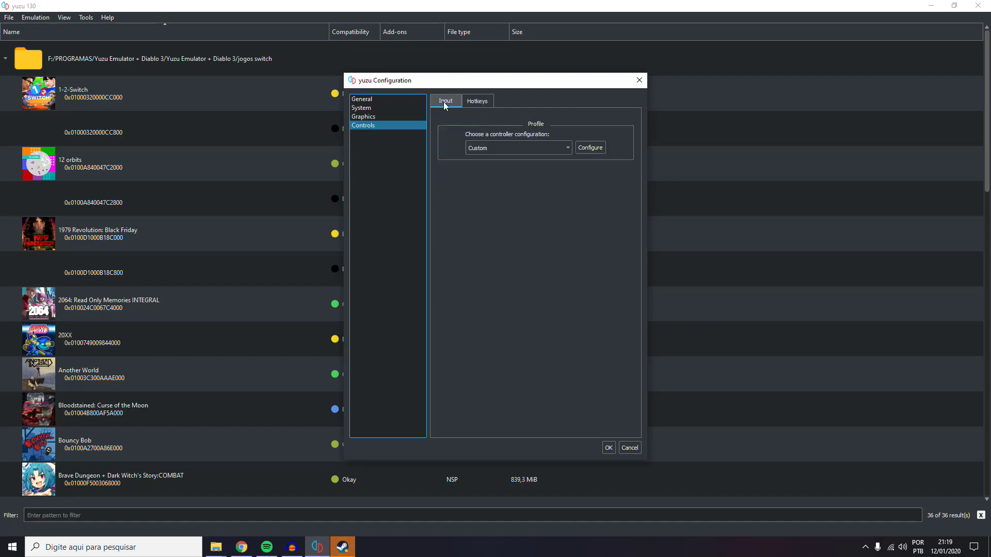
click(506, 148)
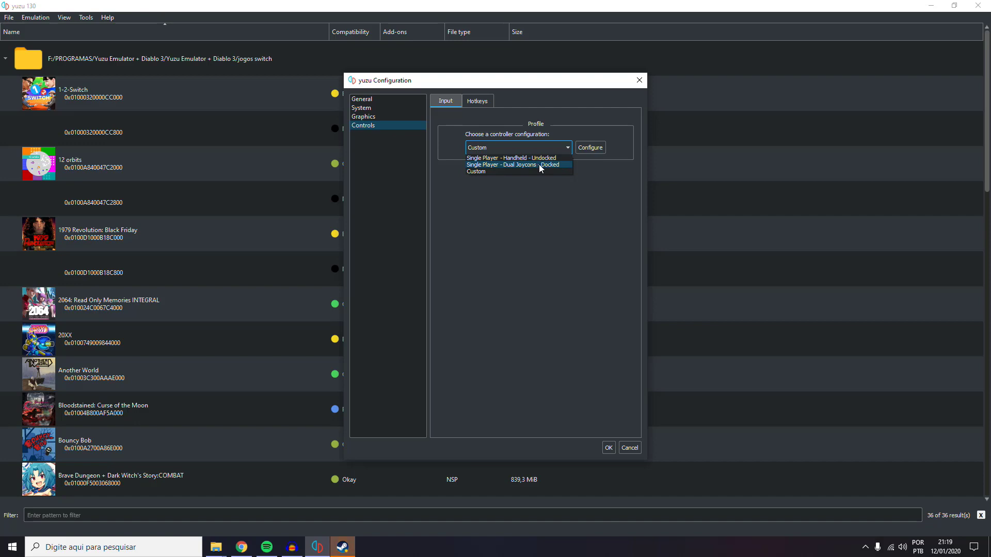
click(490, 170)
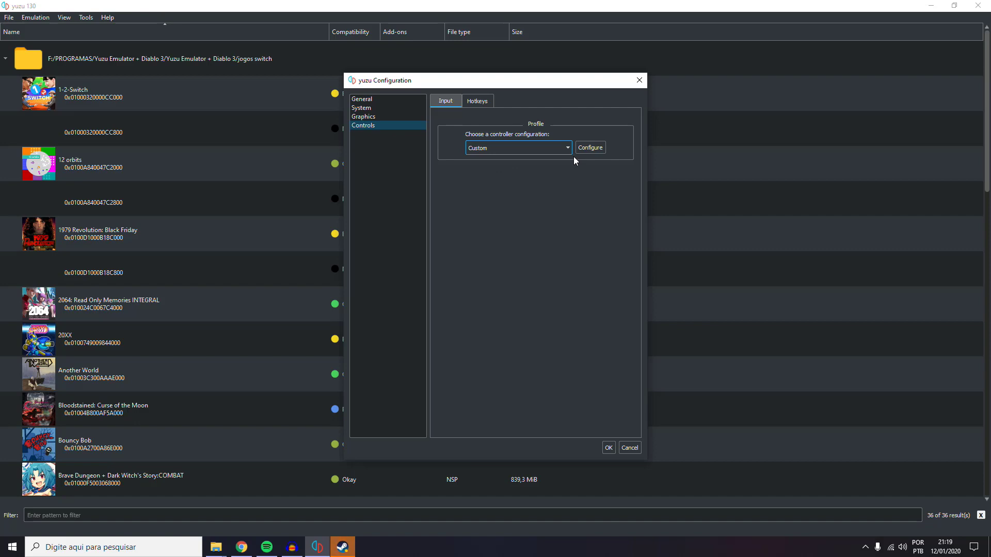
click(587, 148)
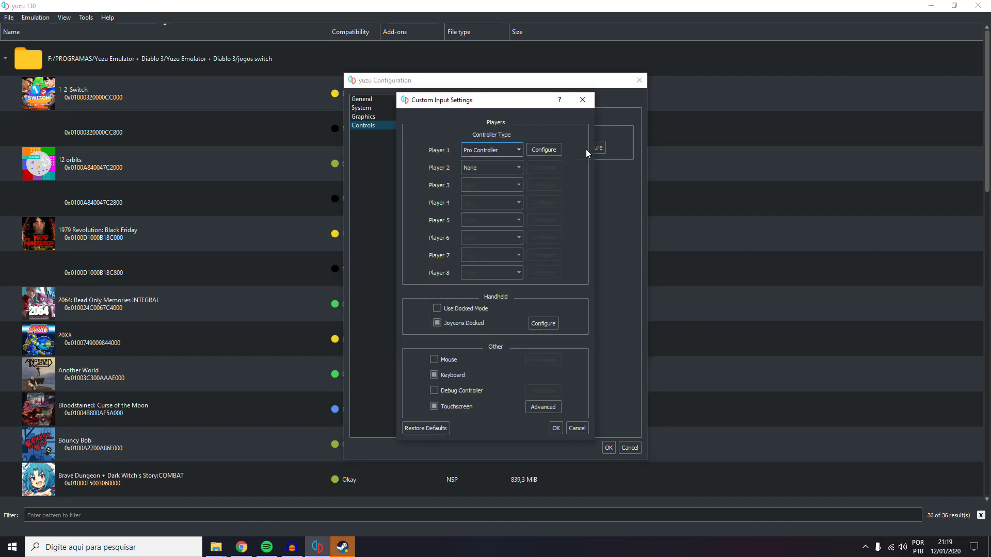
Select Pro Controller as Player 1's controller type and open that player's input mapping.
click(471, 155)
click(483, 159)
click(509, 149)
click(503, 164)
click(543, 154)
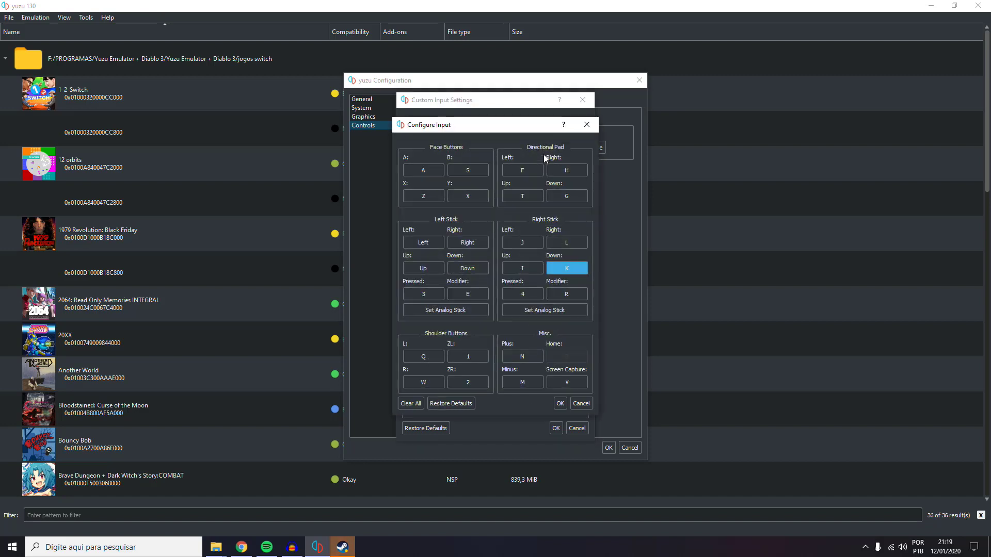
Map the face buttons A, B, X and Y to gamepad Button 0, Button 1, Button 2 and Button 3.
click(434, 173)
click(473, 172)
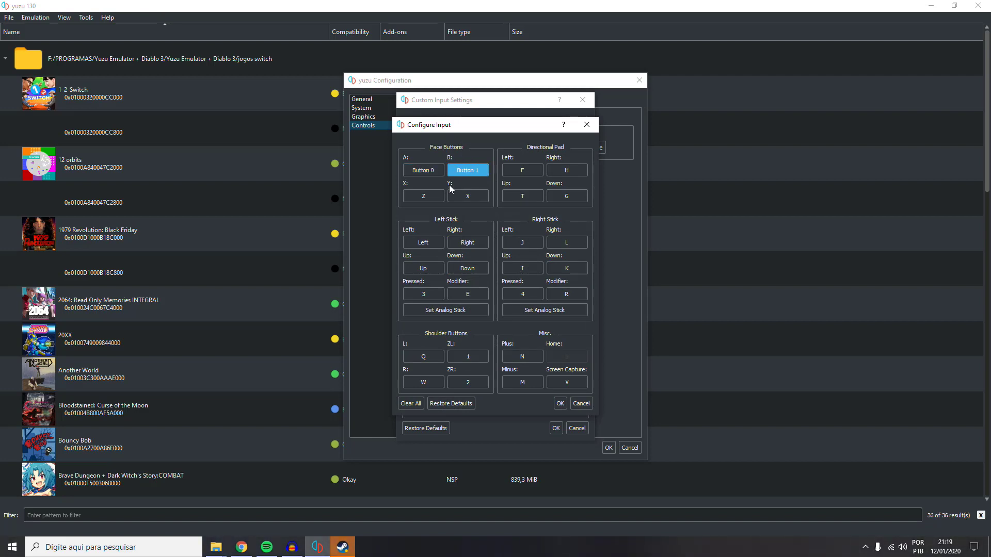
click(436, 196)
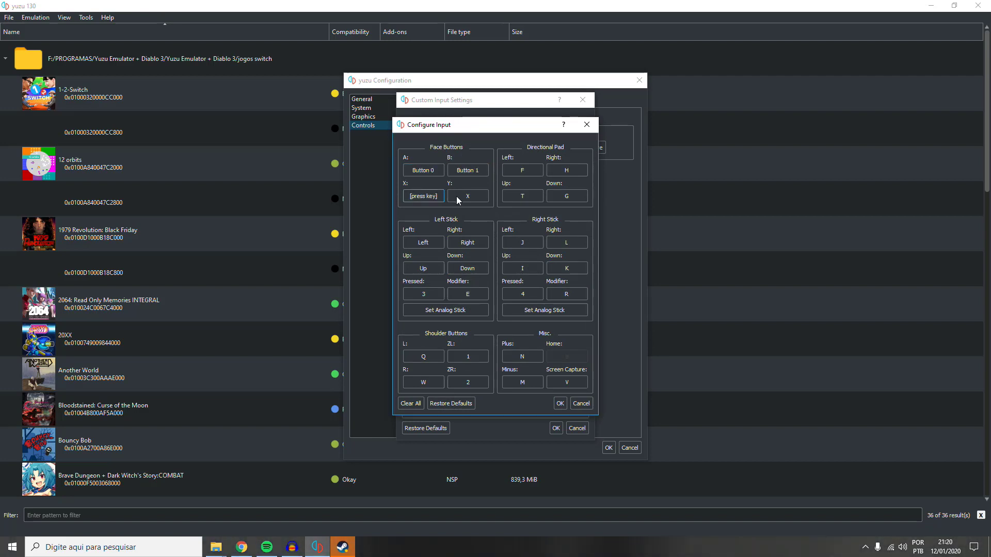
click(463, 196)
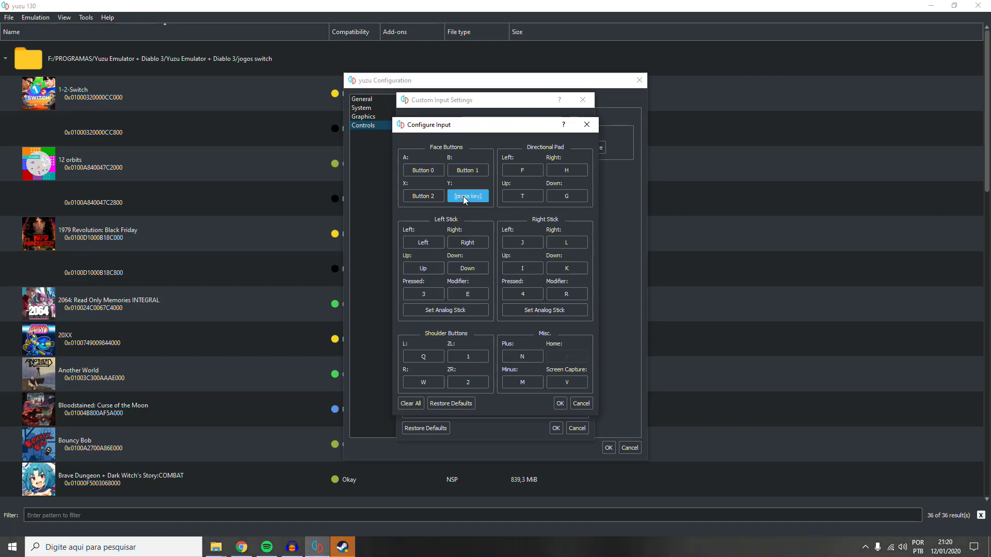
Map the directional pad's left, right, up and down to the matching Hat 0 directions on the gamepad.
click(542, 171)
click(565, 170)
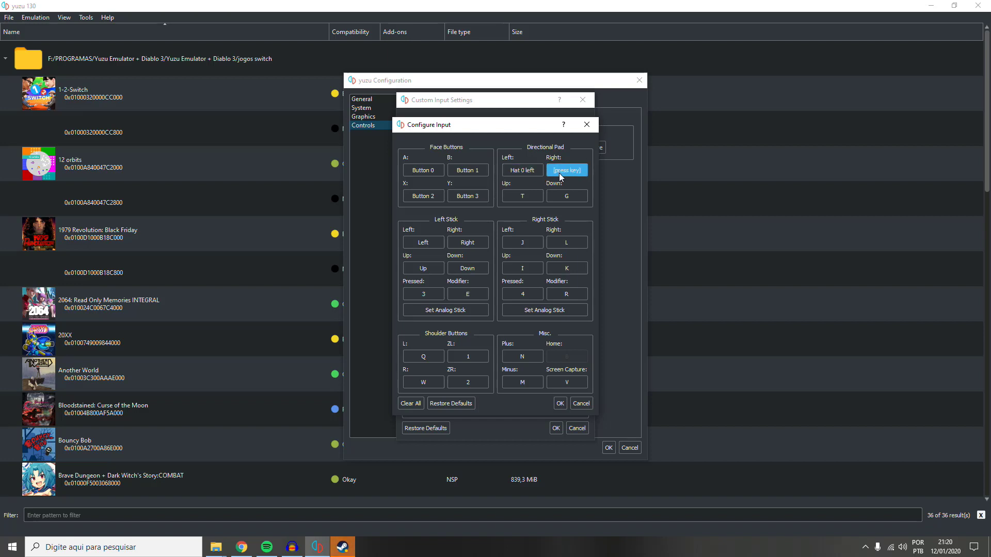
click(522, 197)
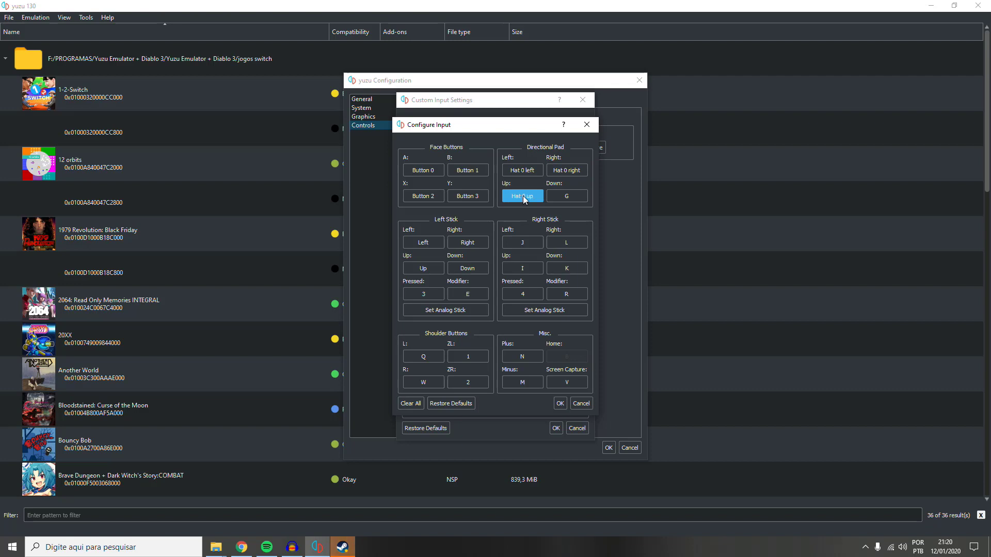
click(556, 197)
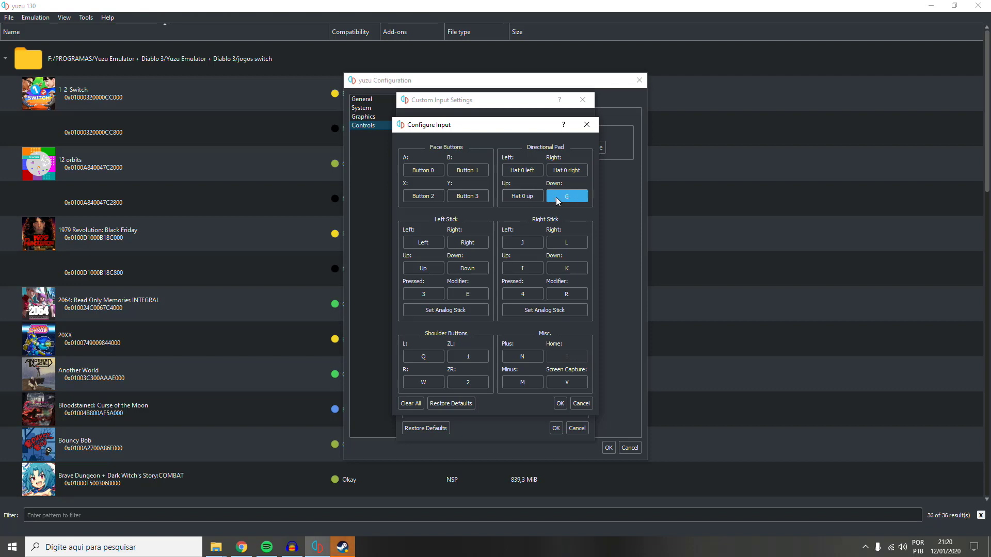
Map the left stick's left and right to Axis 0-/0+, up and down to Axis 1-/1+, and pressed to Button 8.
click(424, 245)
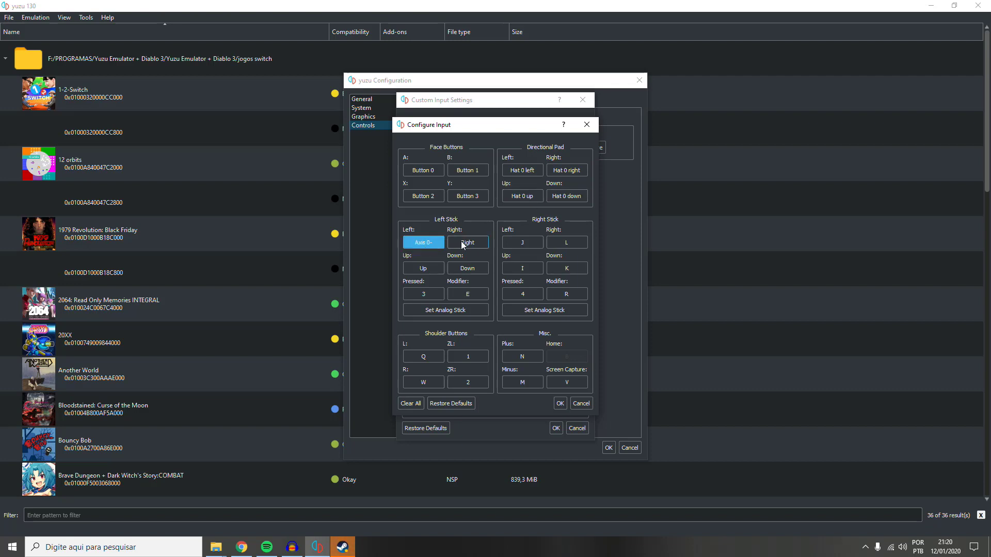
click(463, 243)
click(431, 267)
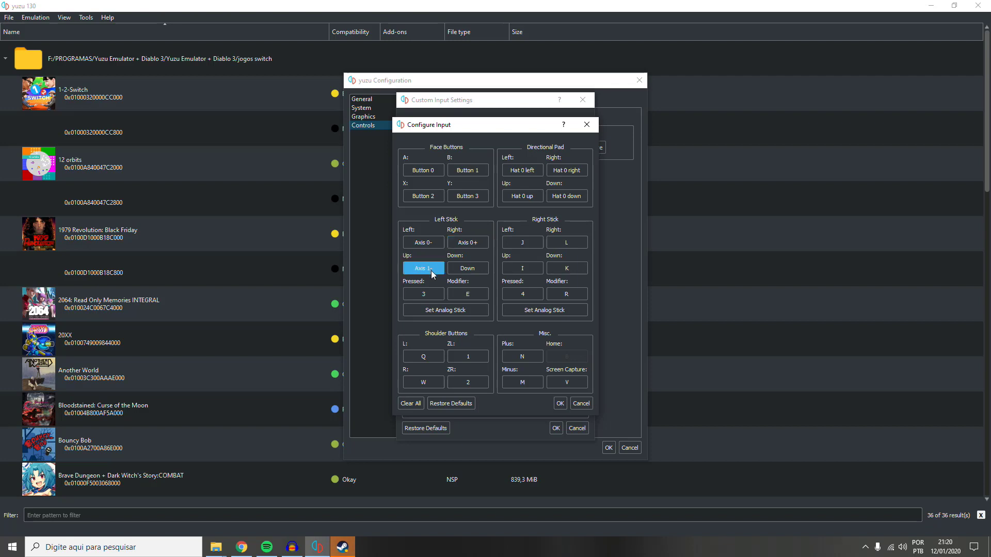
click(453, 268)
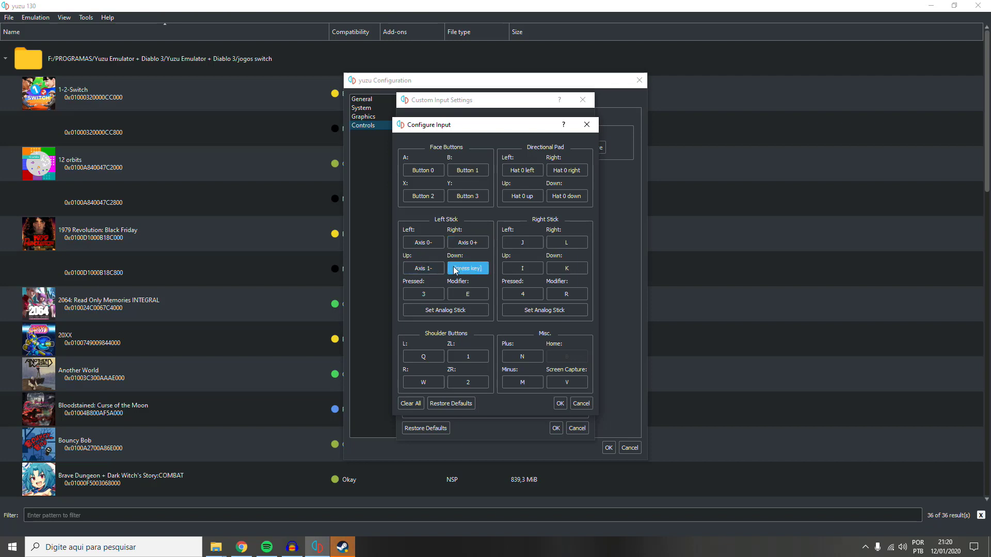
click(428, 295)
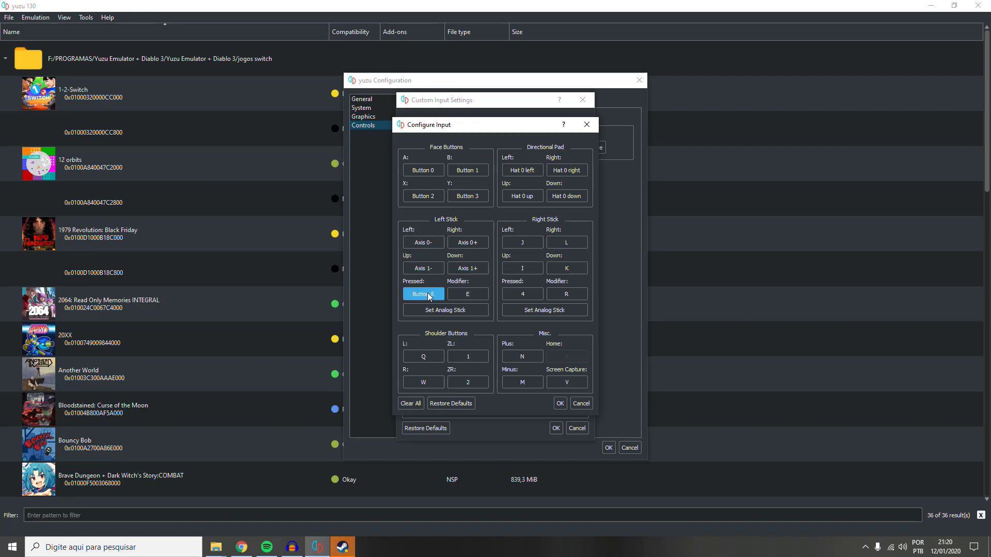
Map the right stick's left and right to Axis 3-/3+, up and down to Axis 4-/4+, and pressed to Button 9.
click(512, 243)
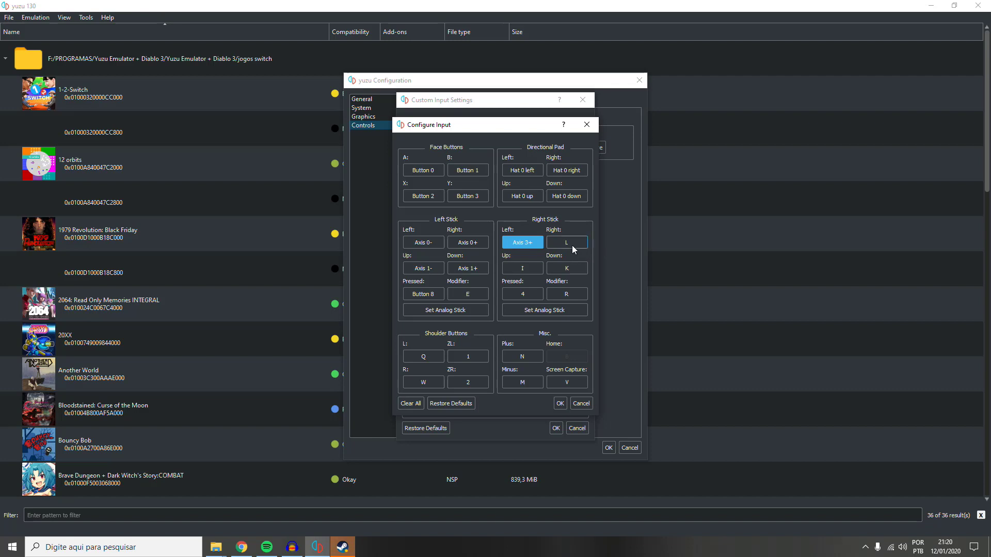
click(535, 242)
click(567, 242)
click(526, 272)
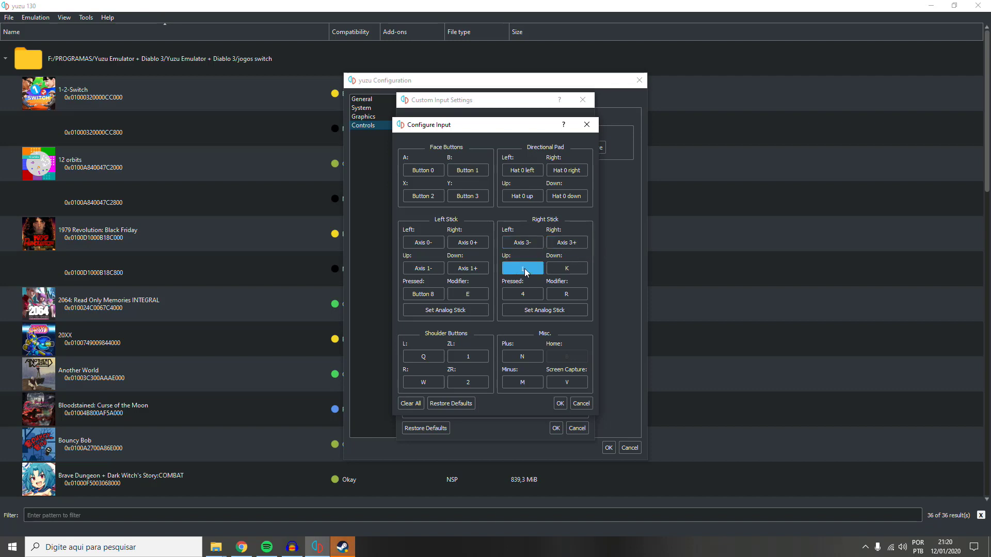
click(562, 270)
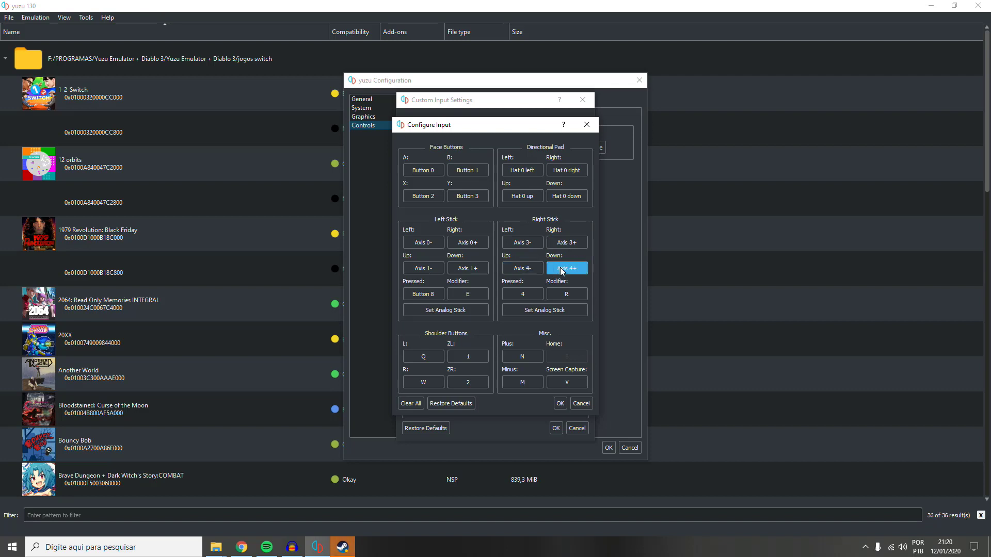
click(533, 295)
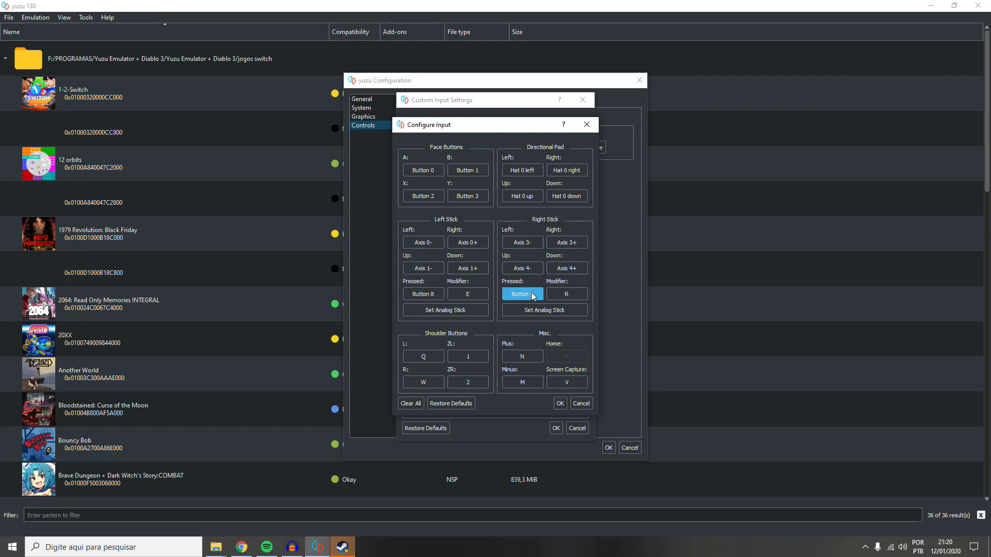
Map shoulder buttons L and R to Button 4 and Button 5, and ZL and ZR to Axis 2+ and Axis 5+.
click(436, 357)
click(464, 362)
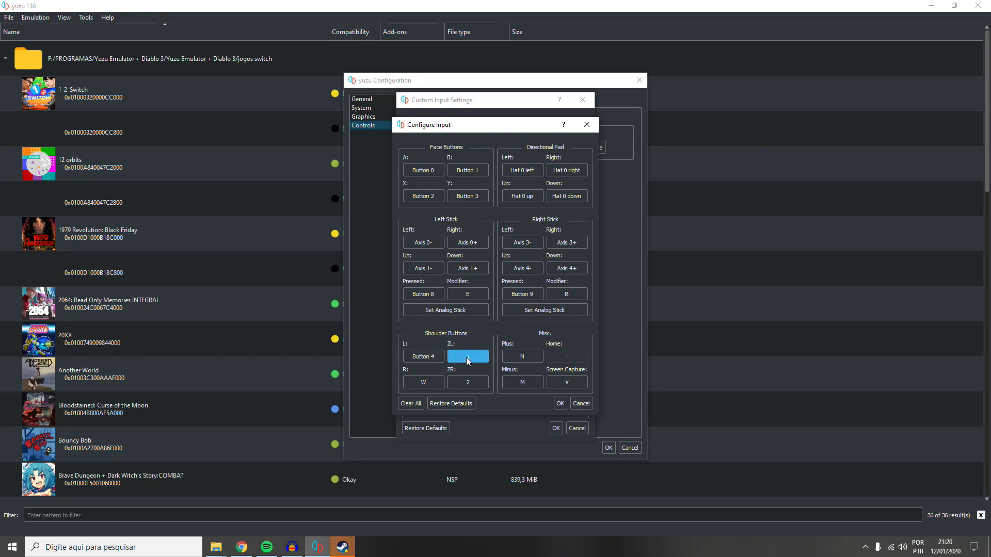
click(437, 386)
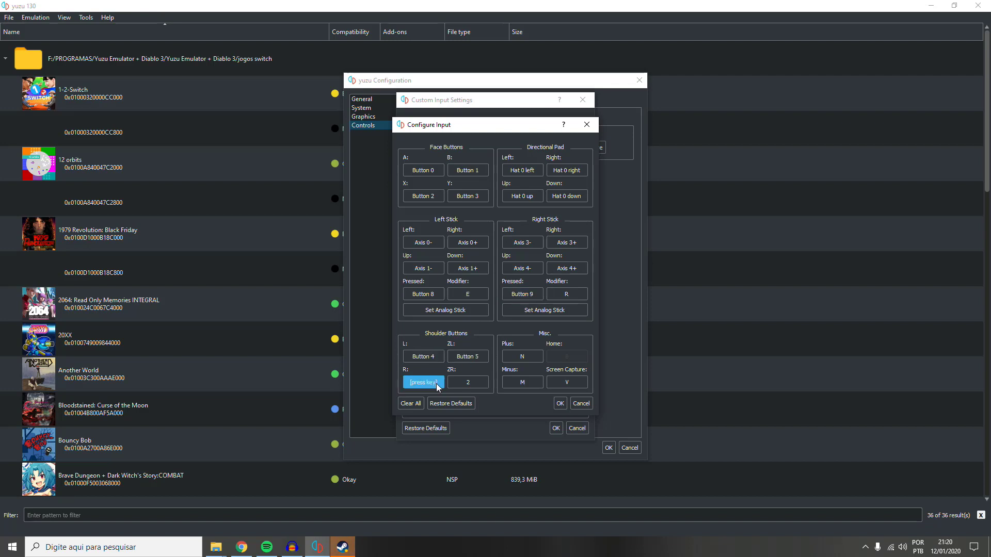
click(469, 383)
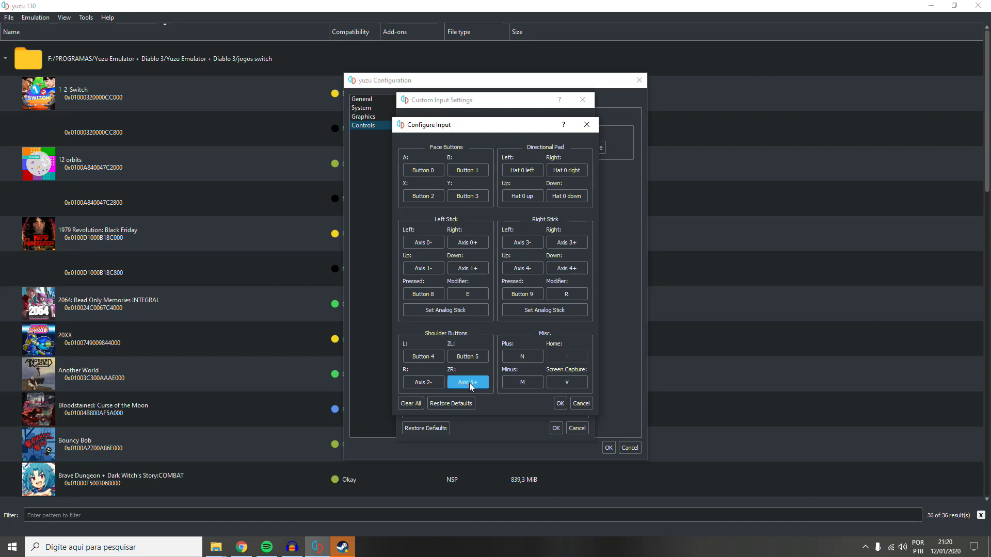
click(423, 356)
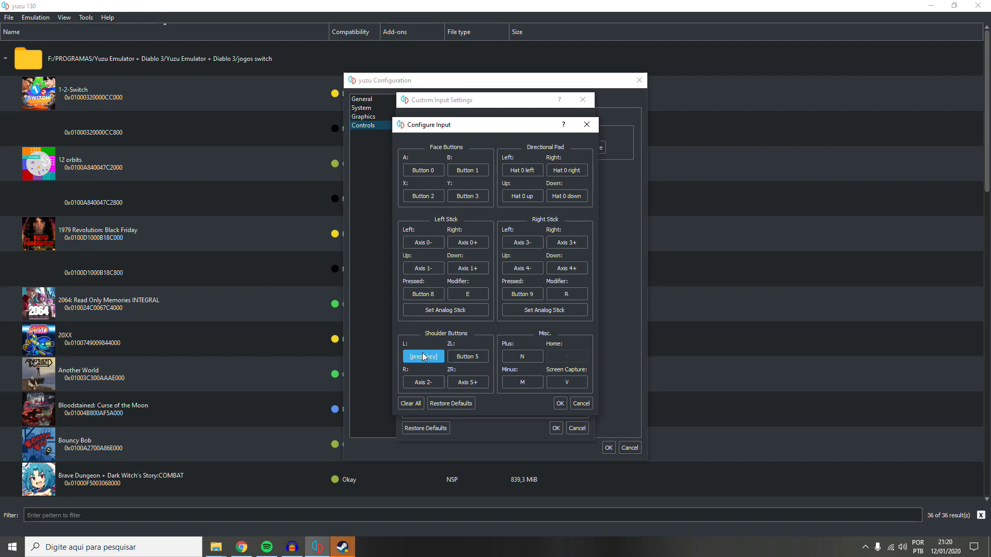
click(423, 382)
click(470, 357)
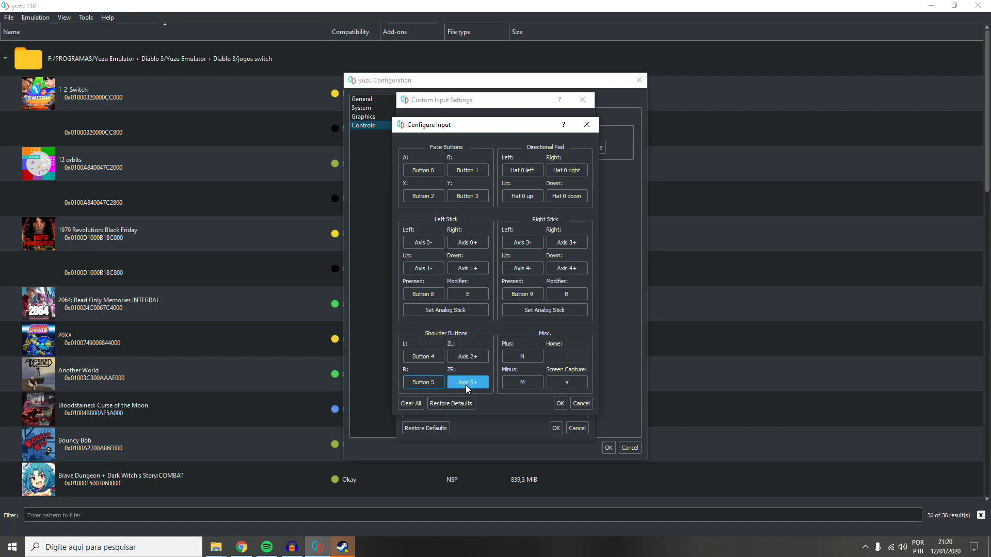
Map Minus to Button 7 and Plus to Button 6, and save the input mapping and the emulator configuration.
click(531, 385)
click(533, 359)
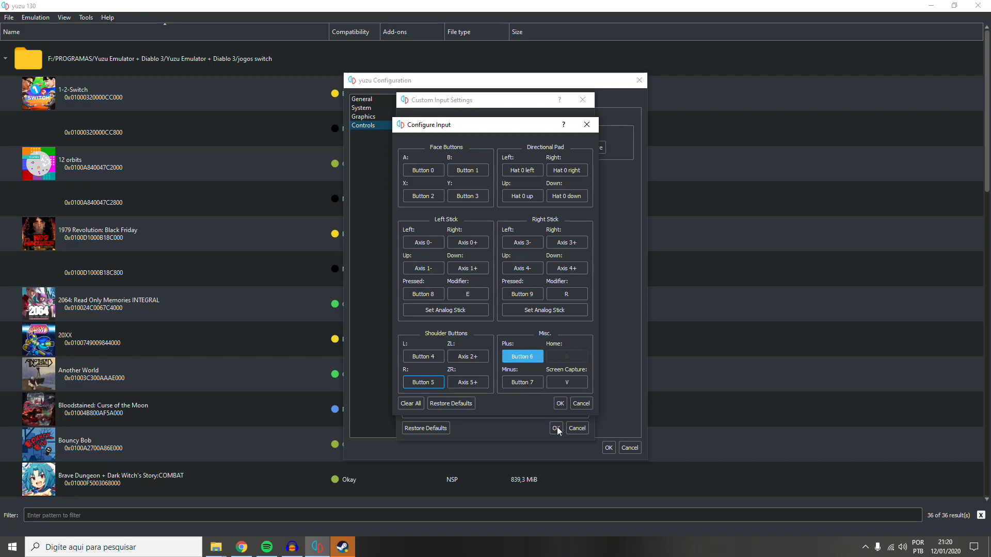
click(560, 403)
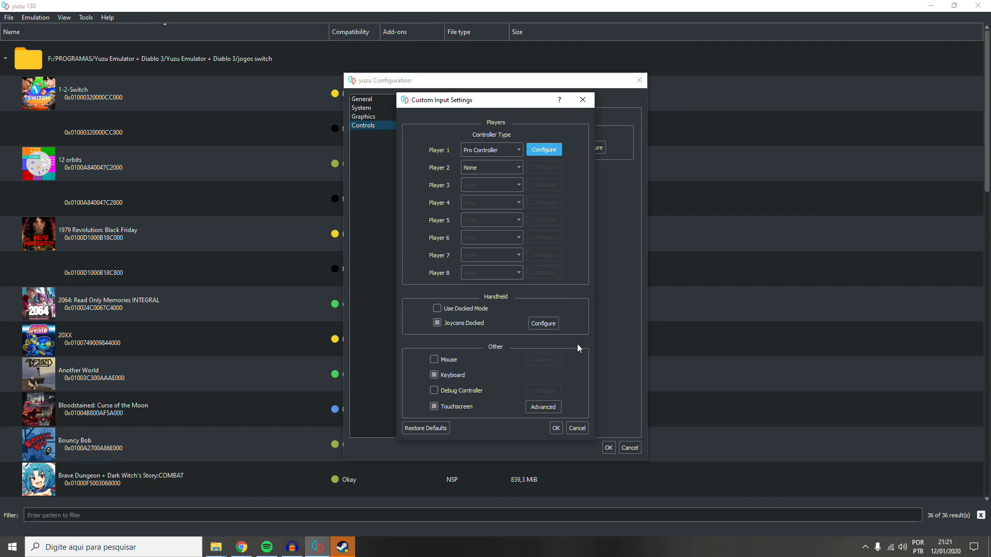
click(555, 428)
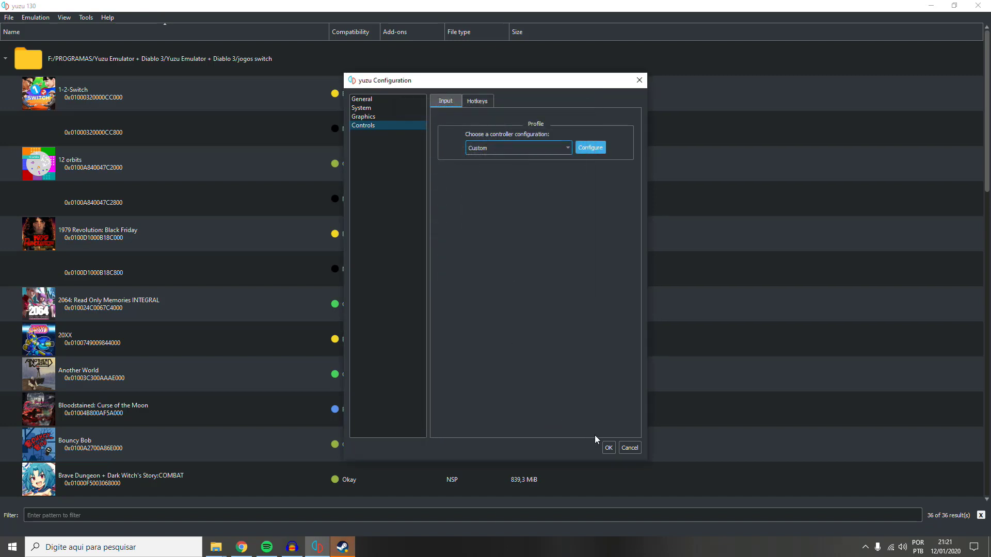
click(605, 448)
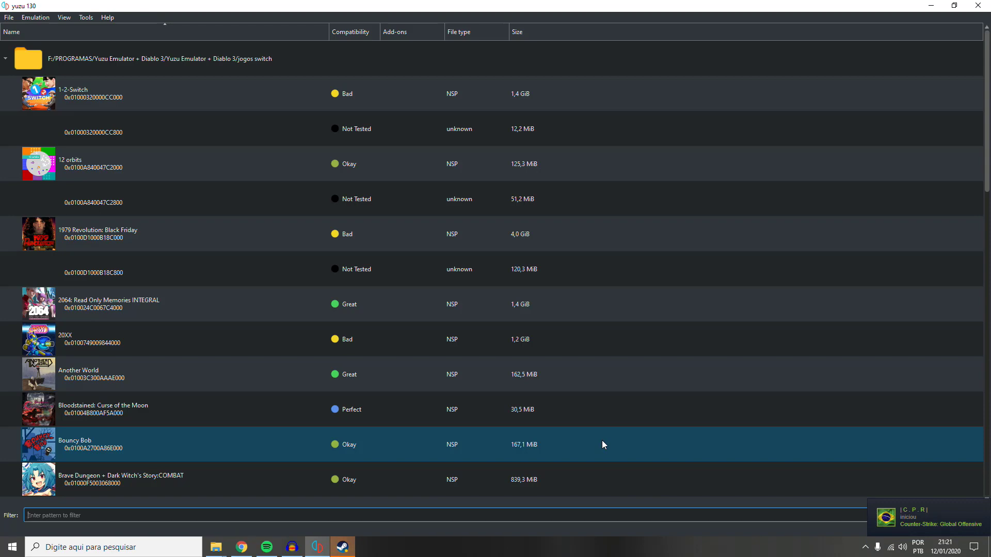
Look through the game list to review the titles and their compatibility ratings.
scroll(246, 361, down, 15)
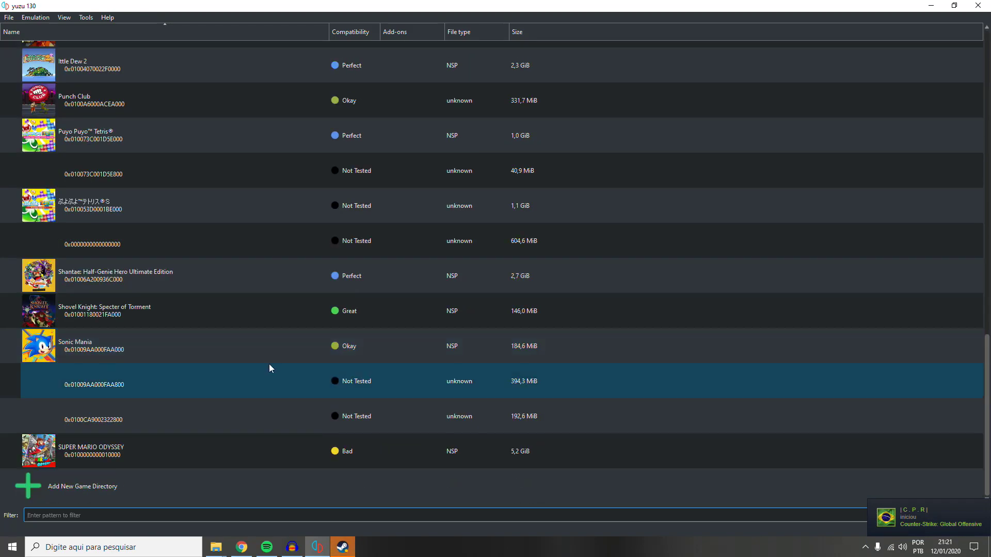
scroll(198, 392, up, 15)
scroll(144, 410, down, 5)
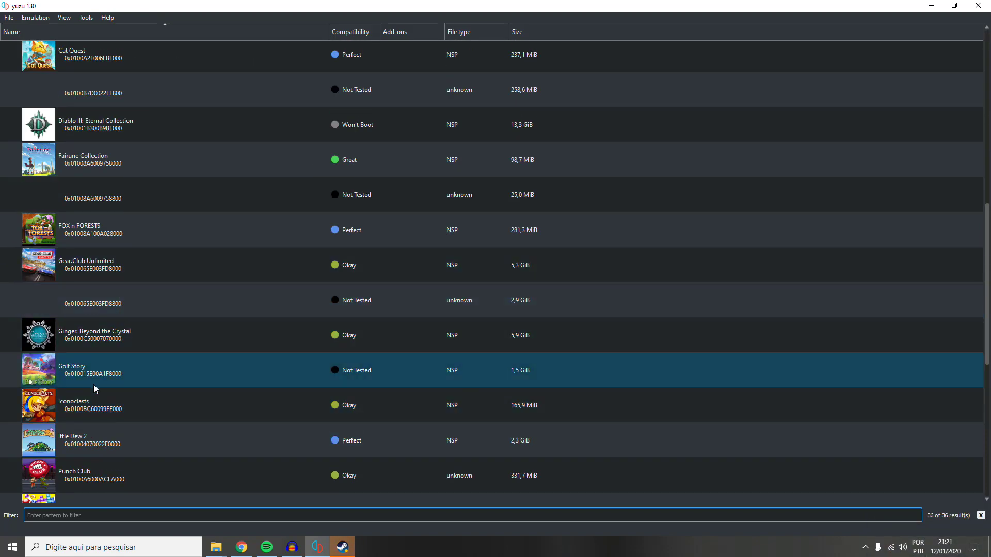
scroll(94, 397, down, 3)
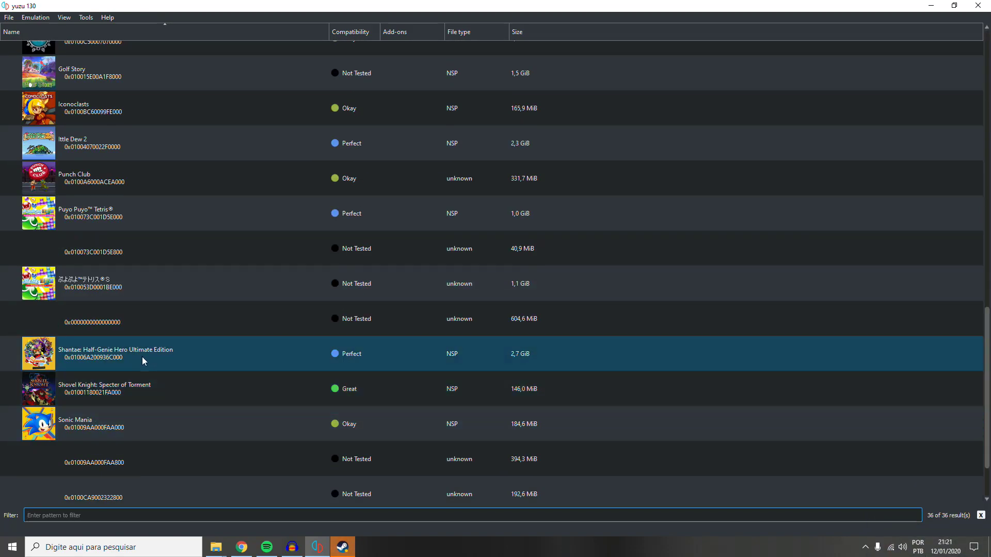
scroll(97, 259, up, 2)
scroll(109, 241, up, 6)
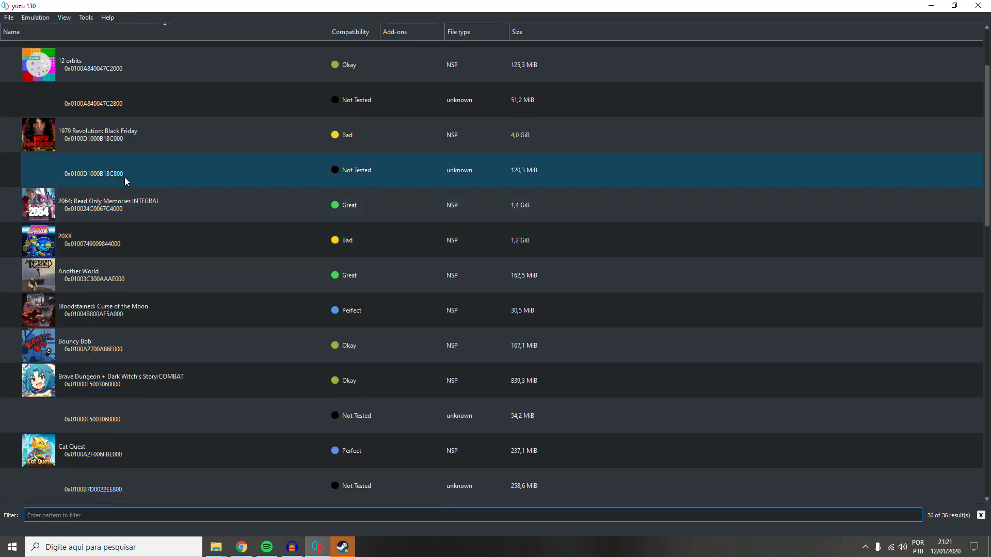
scroll(142, 294, up, 1)
scroll(142, 293, down, 7)
scroll(141, 293, down, 5)
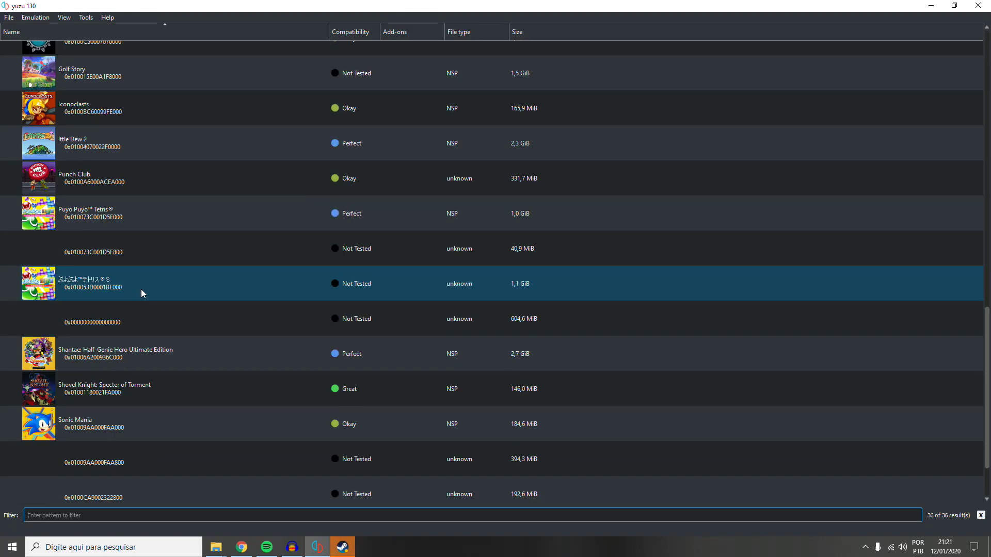
scroll(141, 293, down, 2)
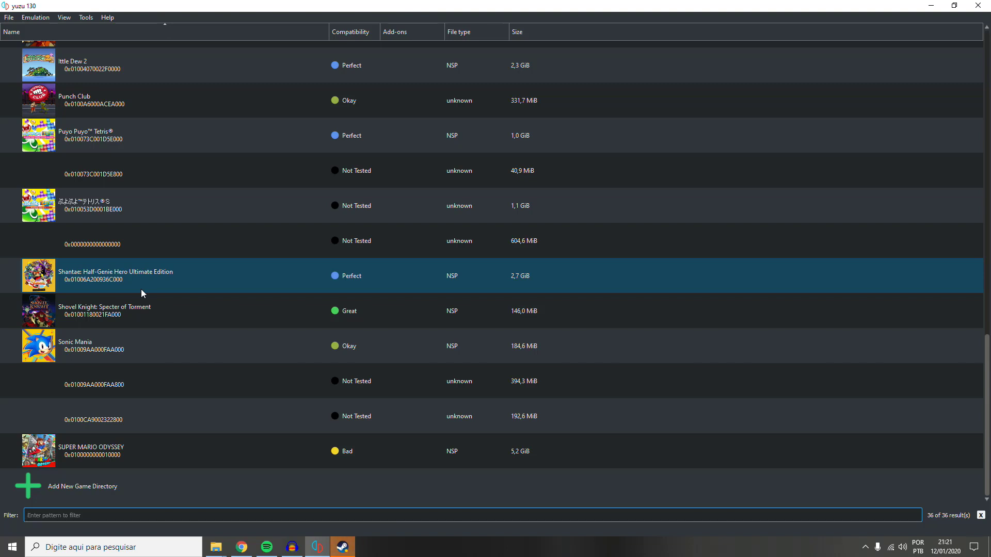
Examine the properties of SUPER MARIO ODYSSEY and close them.
click(112, 450)
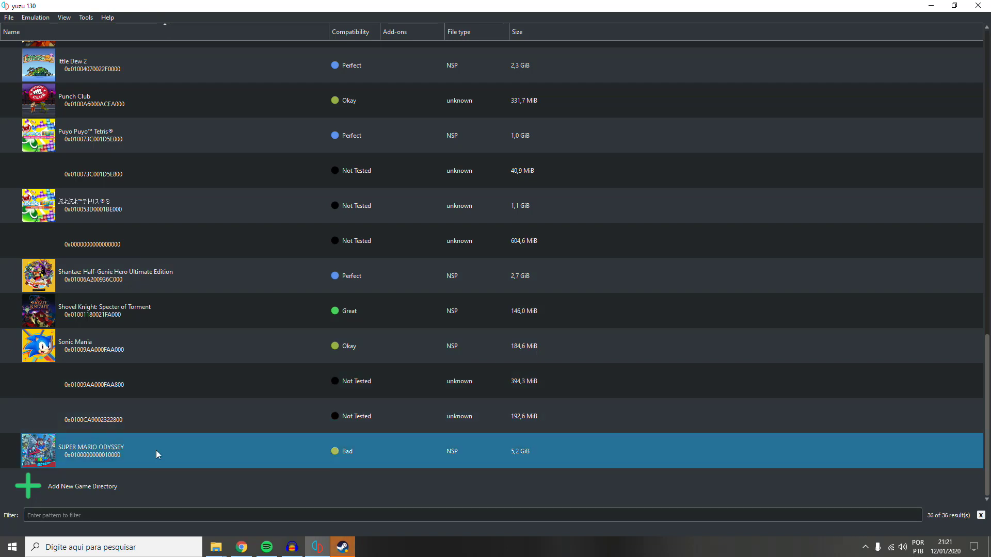
right_click(119, 446)
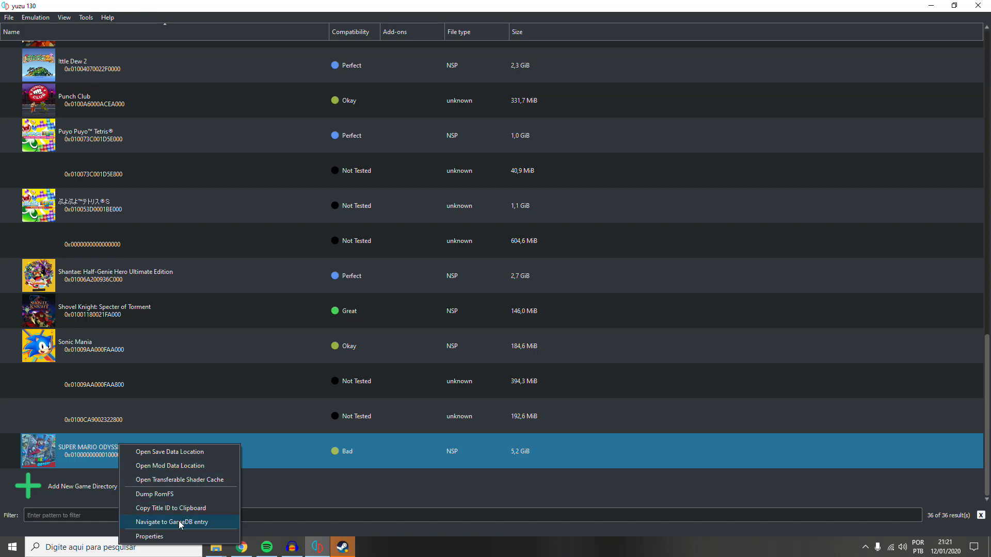
click(174, 537)
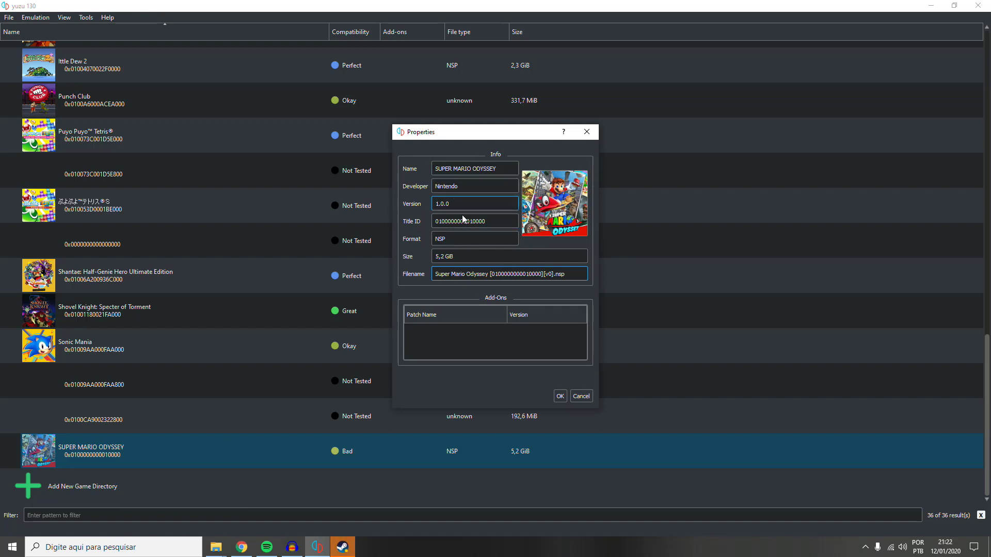
click(560, 396)
Open SUPER MARIO ODYSSEY's save data location for the yuzu user and shrink the folder window over the game list.
right_click(170, 462)
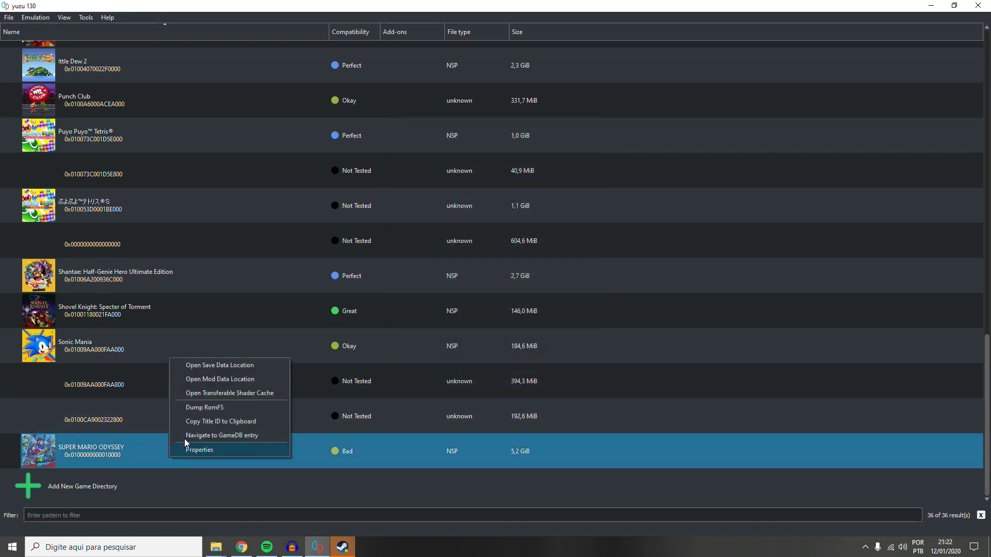
click(226, 371)
click(443, 234)
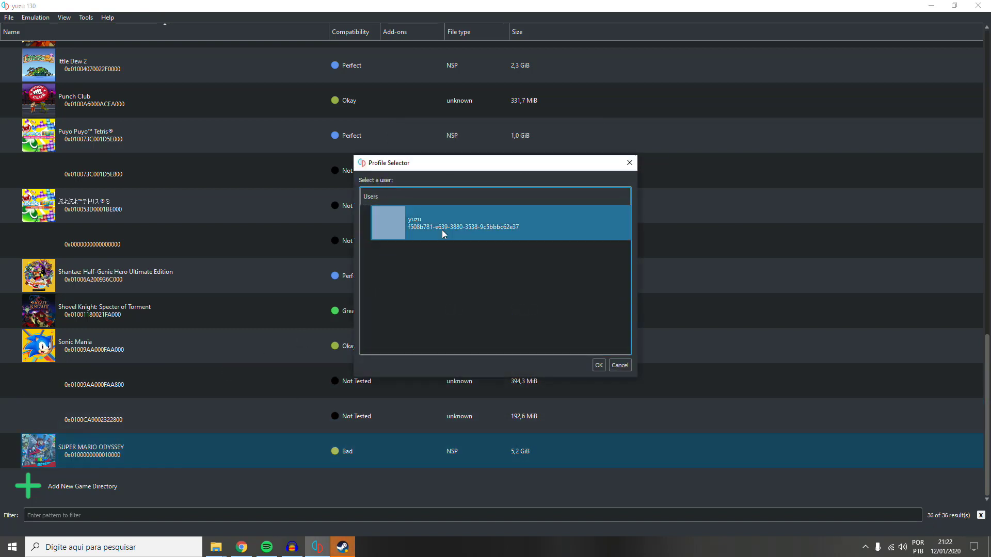
click(599, 365)
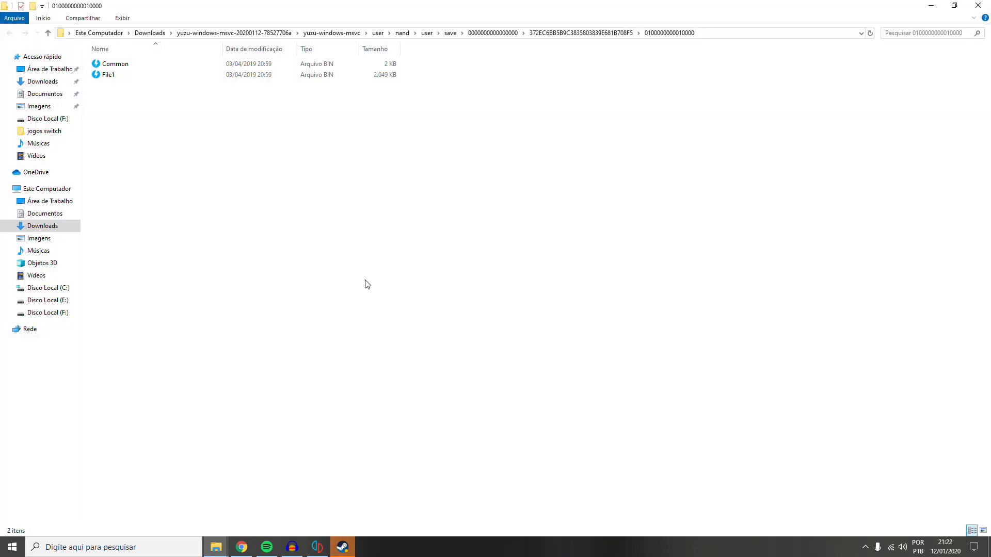
double_click(297, 10)
drag(398, 302, 394, 323)
Check the context options in the empty area of the game's save folder, and minimize the folder window.
click(129, 454)
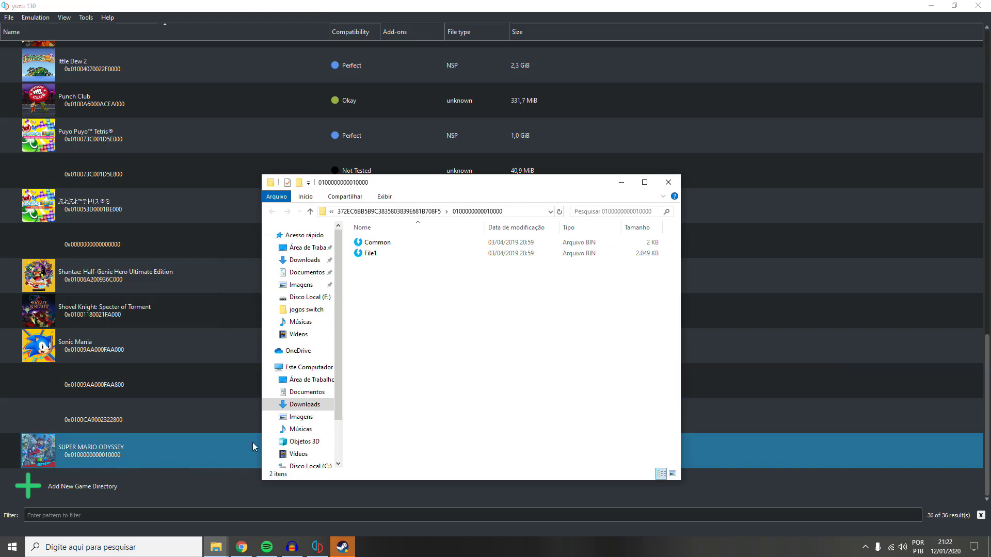
click(365, 343)
right_click(384, 278)
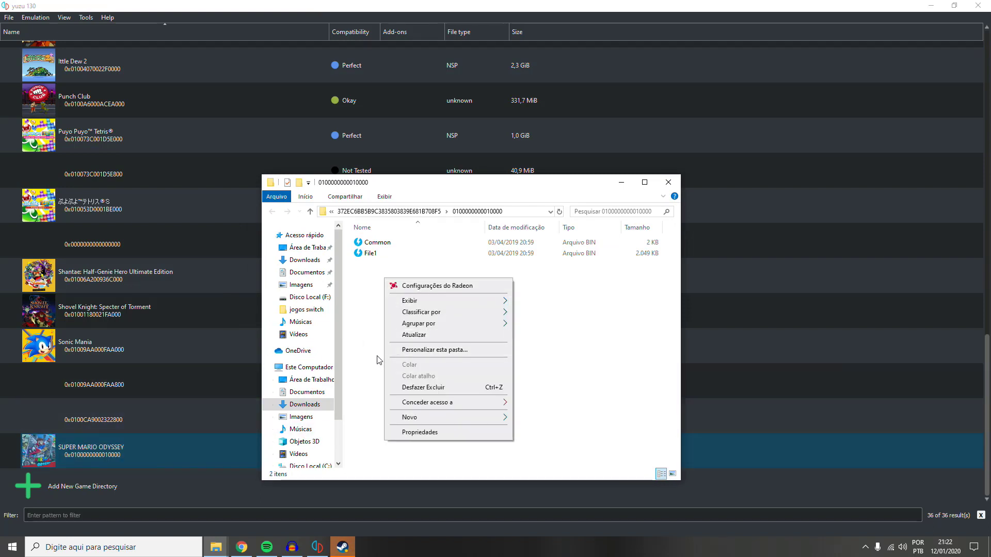
click(377, 360)
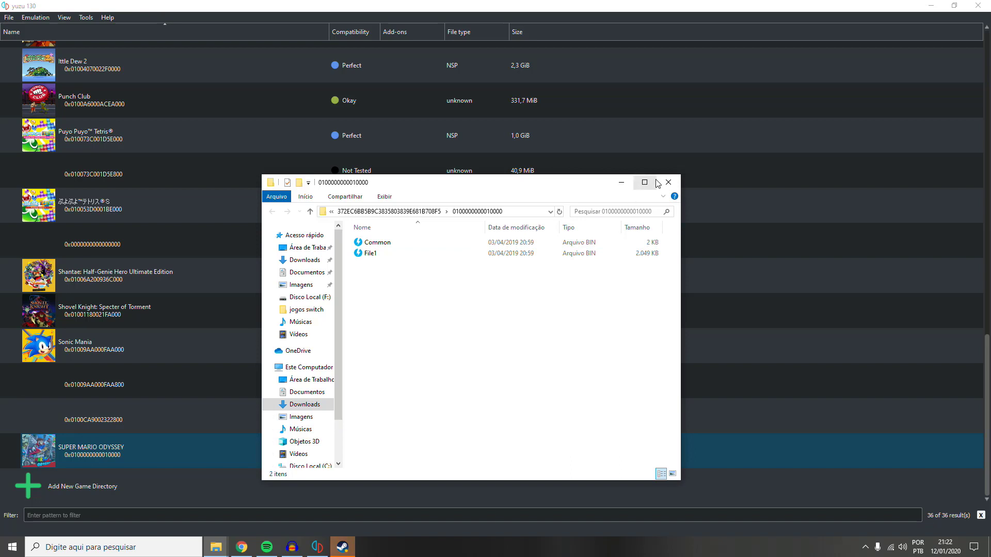
click(621, 182)
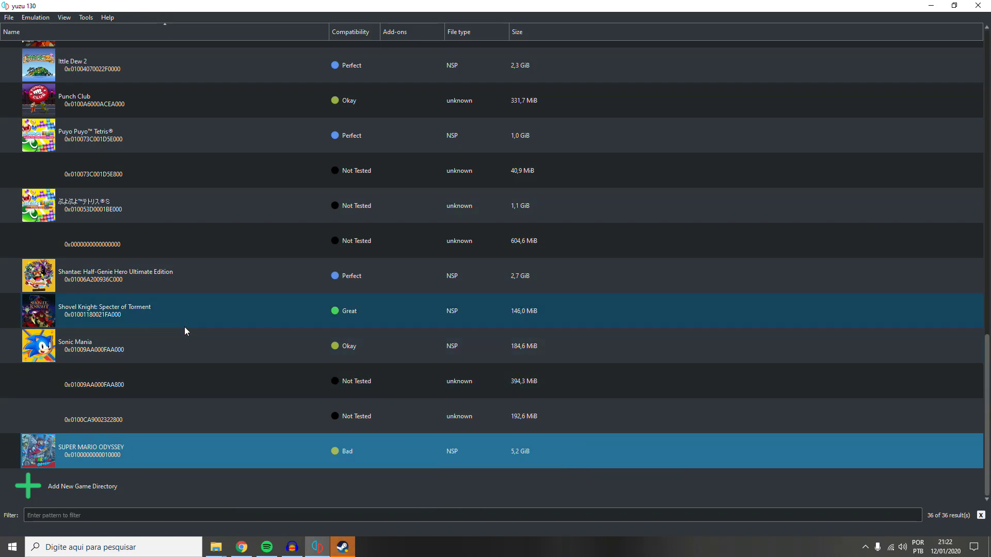
Launch SUPER MARIO ODYSSEY from the end of the game list.
scroll(178, 392, up, 5)
scroll(178, 392, down, 5)
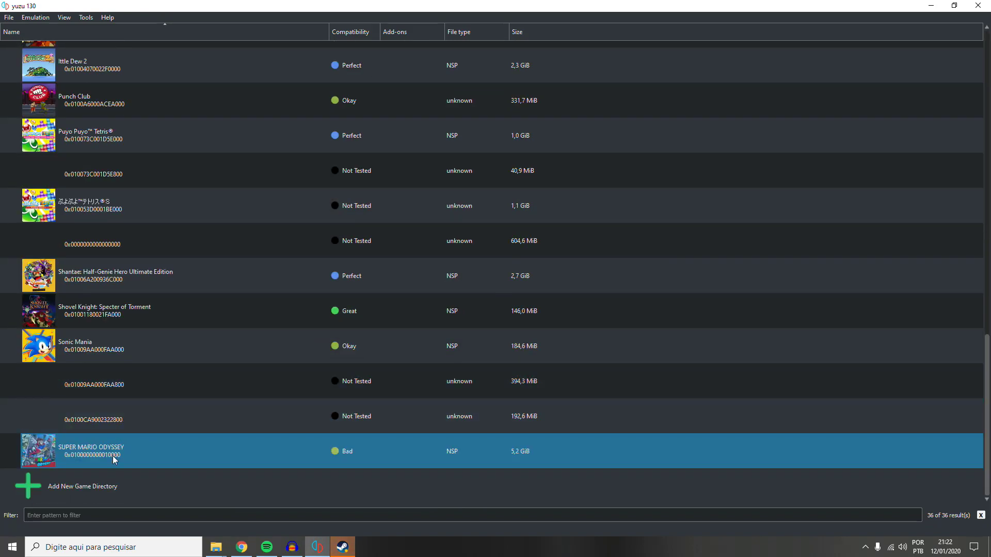
double_click(114, 458)
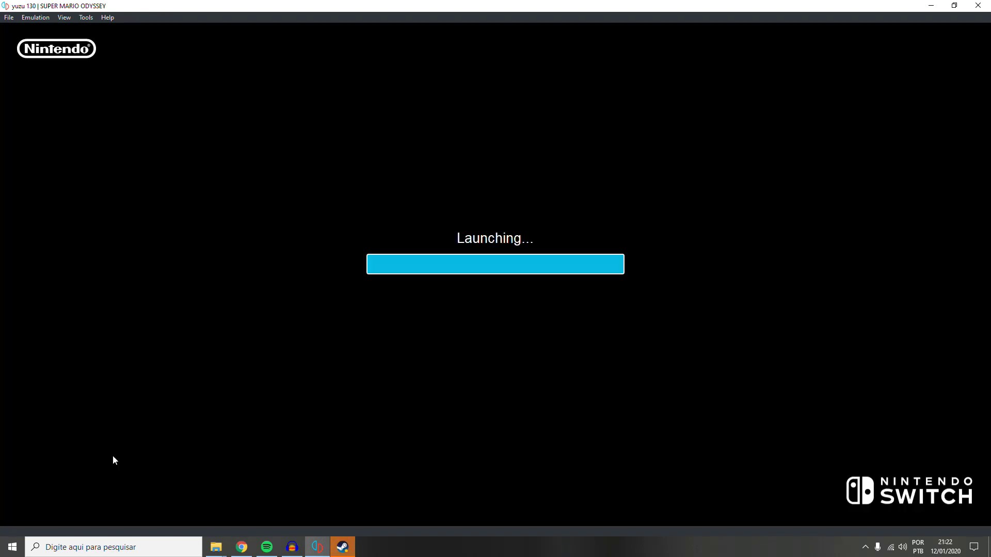
click(346, 548)
click(345, 548)
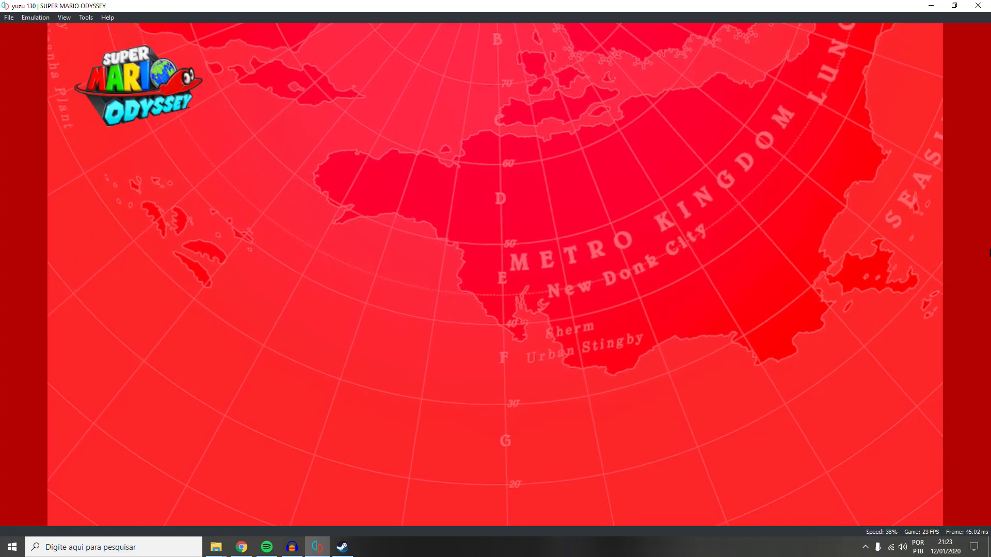
Pause the Spotify playback and lower the system volume while the game runs.
key(XF86AudioPlay)
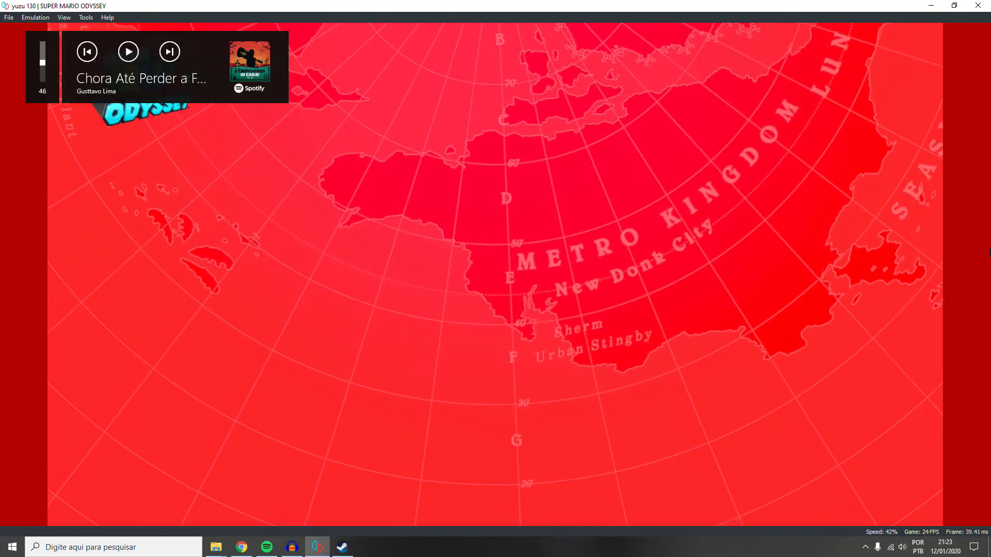
key(XF86AudioLowerVolume)
key(XF86AudioLowerVolume)
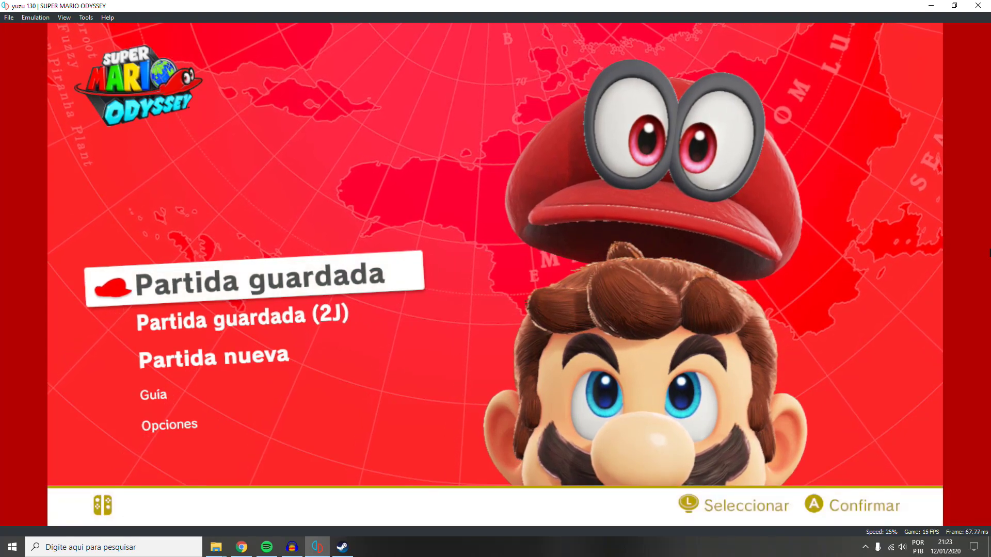
Go through the save-game entries of the title menu and choose Partida nueva to begin a new game.
key(Down)
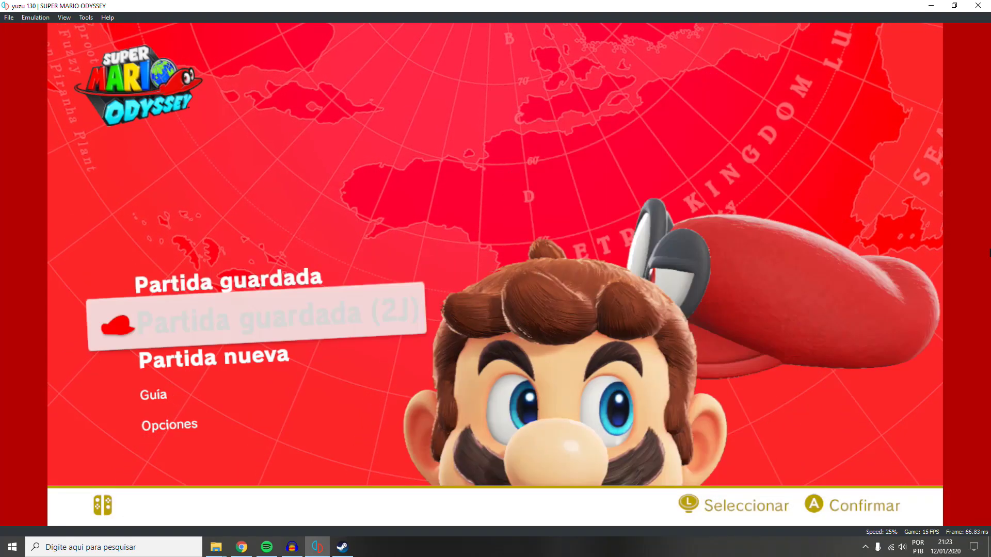
key(Down)
key(Up)
key(Down)
key(Down)
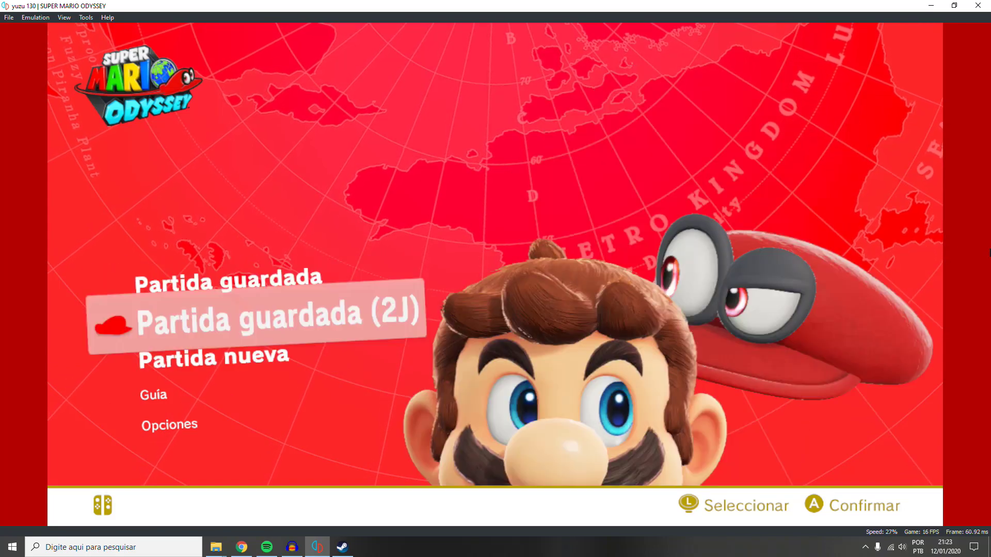
key(Down)
key(Up)
key(Up)
key(Up)
key(Down)
key(a)
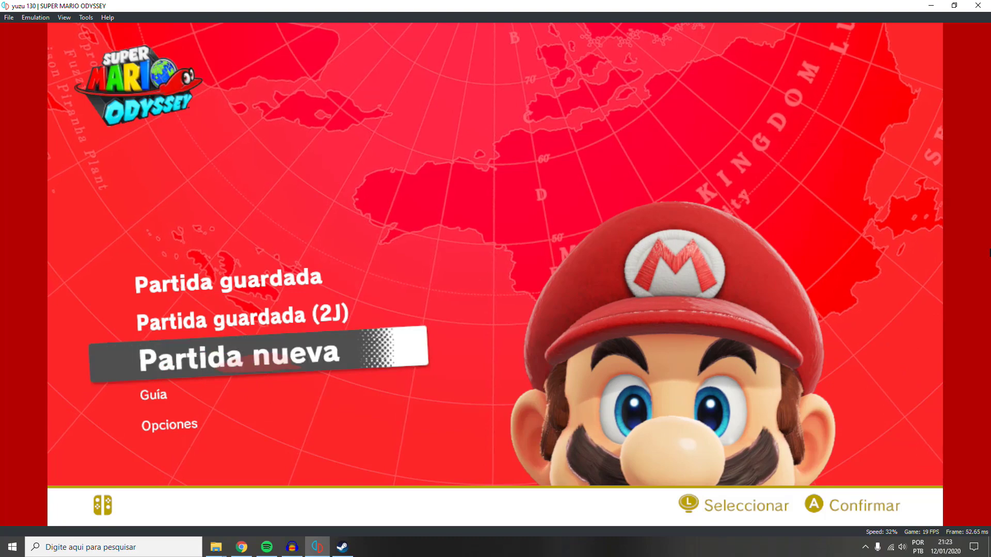
Confirm creating new save data and start the game in the standard Comenzar mode, without assist mode.
key(Down)
key(Up)
key(a)
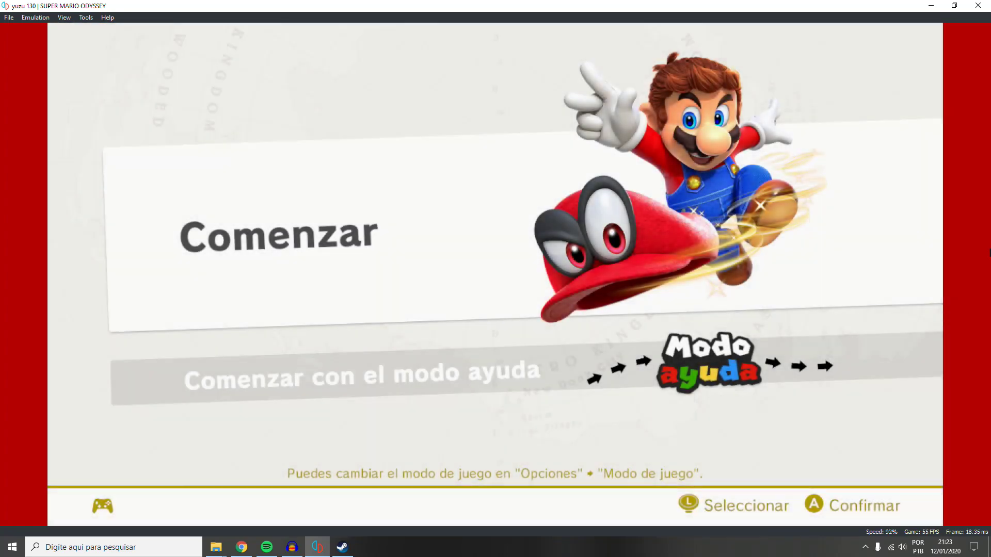
key(a)
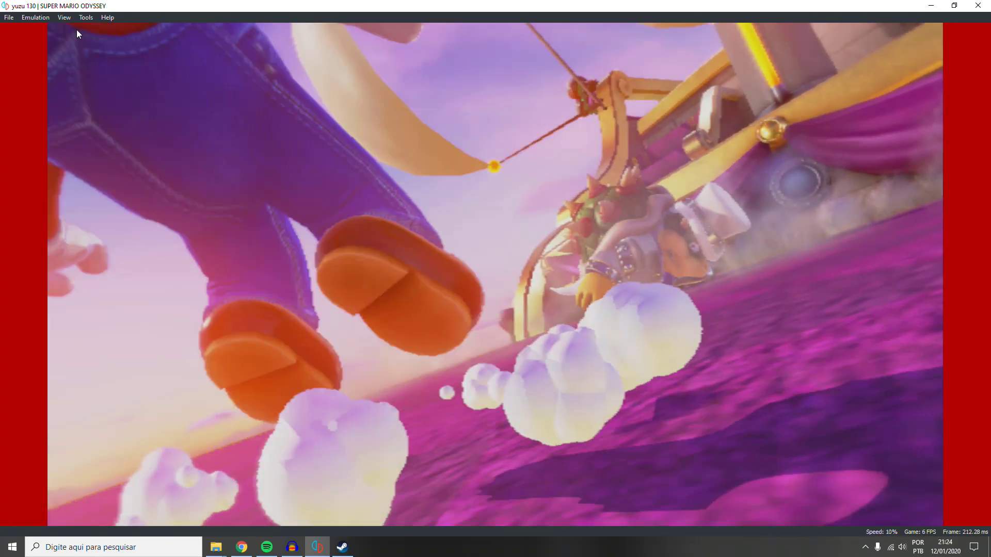
Check which graphics settings can be changed while the game is running, and close the configuration.
click(46, 19)
click(57, 85)
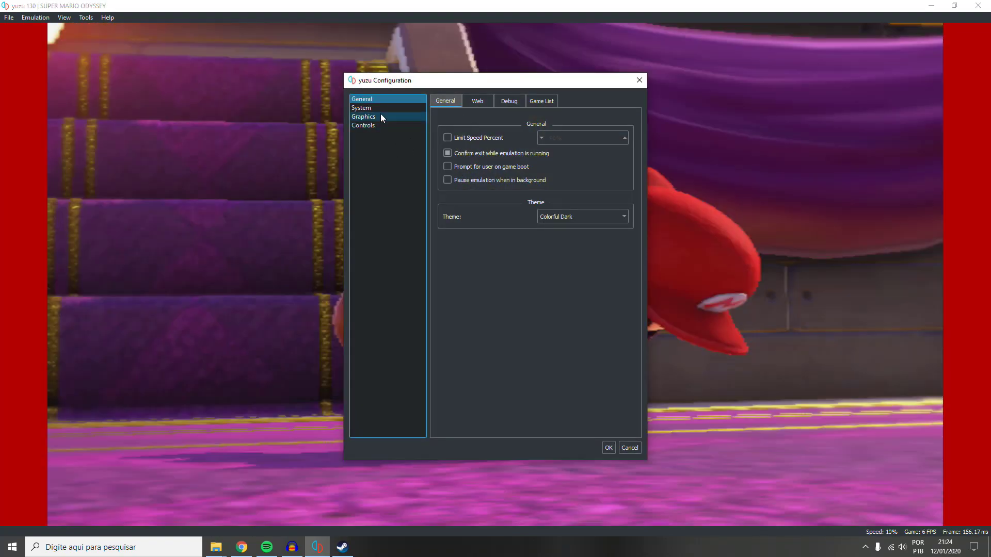
click(380, 115)
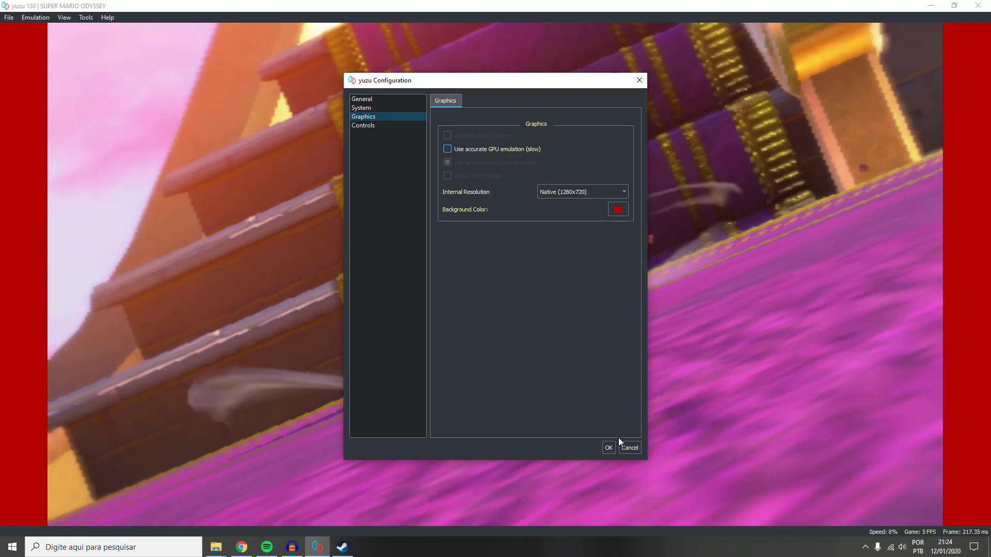
click(608, 448)
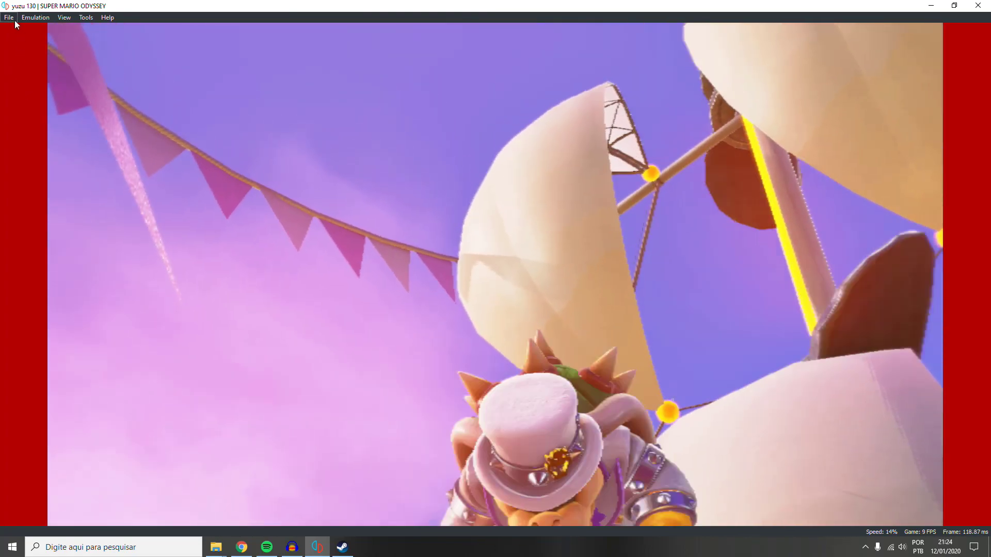
Stop the emulation of SUPER MARIO ODYSSEY to return to the game list.
click(8, 17)
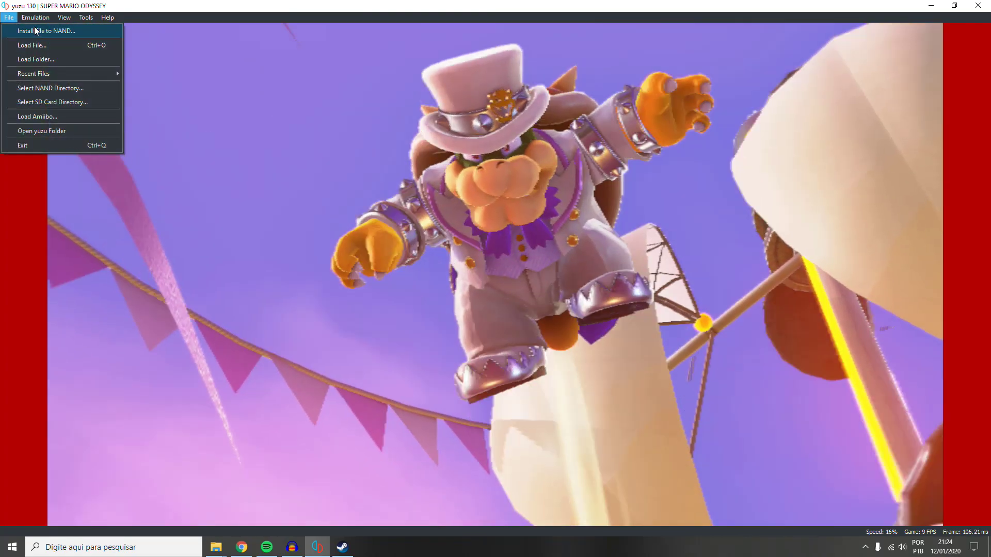
mouse_move(35, 17)
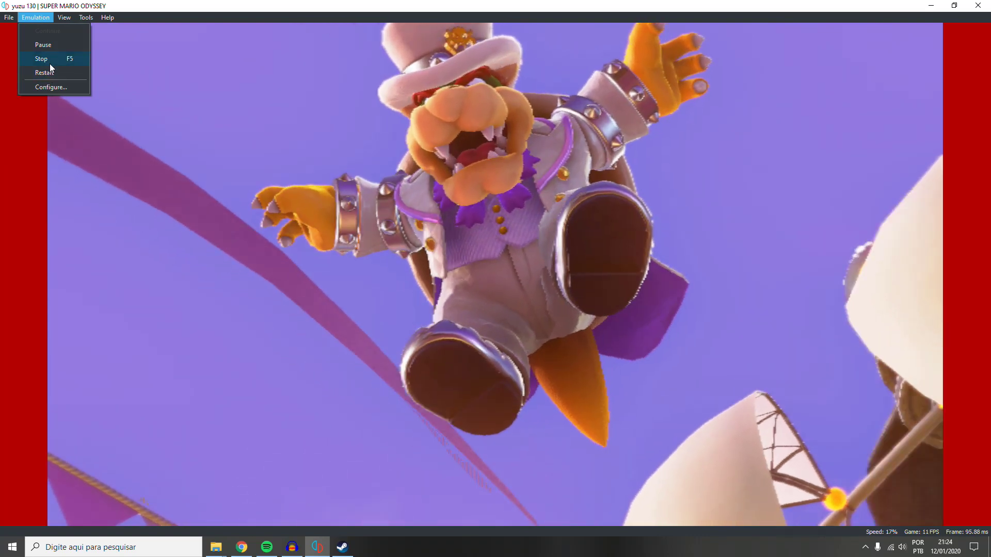
click(50, 63)
In the graphics configuration, disable asynchronous GPU emulation, enable Force 30 FPS mode, and set the internal resolution to Auto (Window Size).
click(35, 17)
click(48, 92)
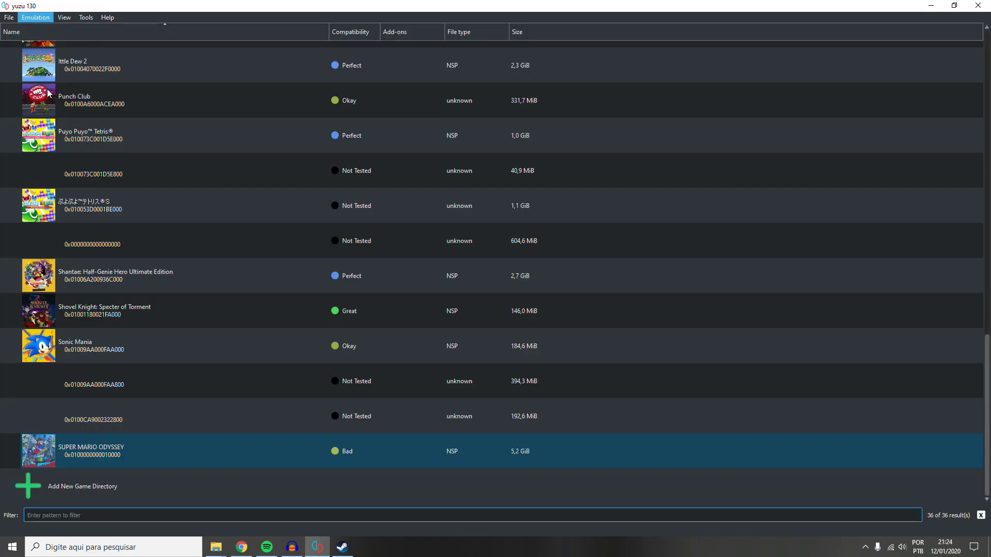
click(371, 118)
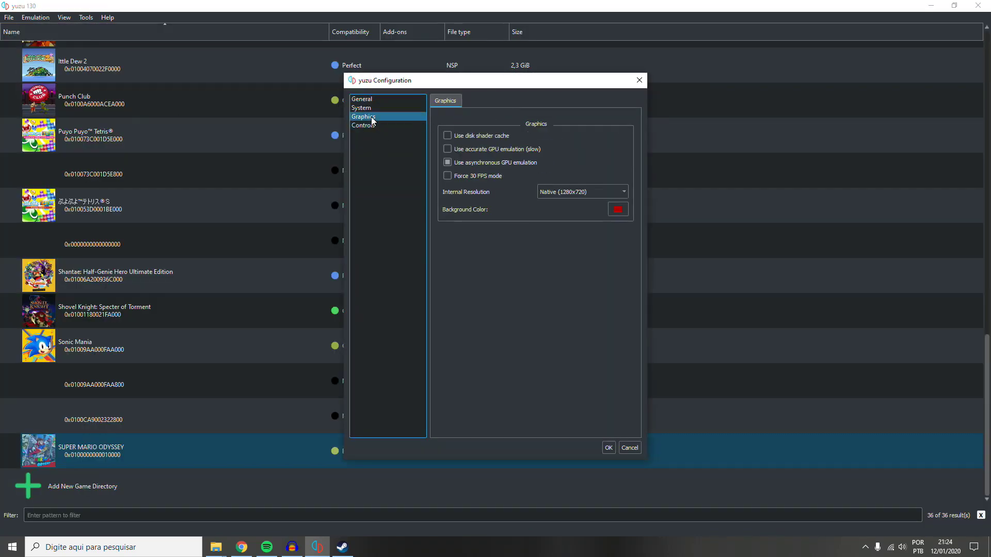
click(462, 163)
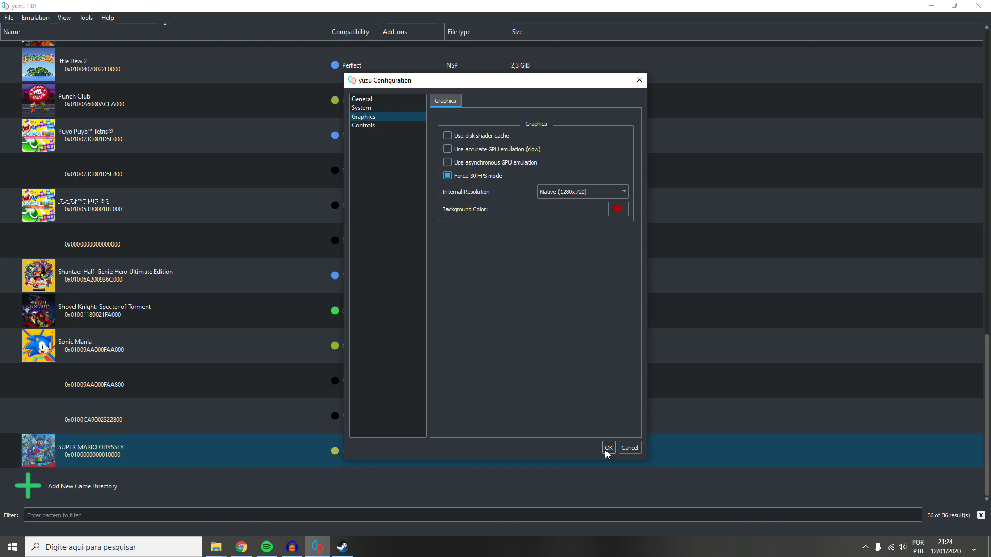
click(586, 192)
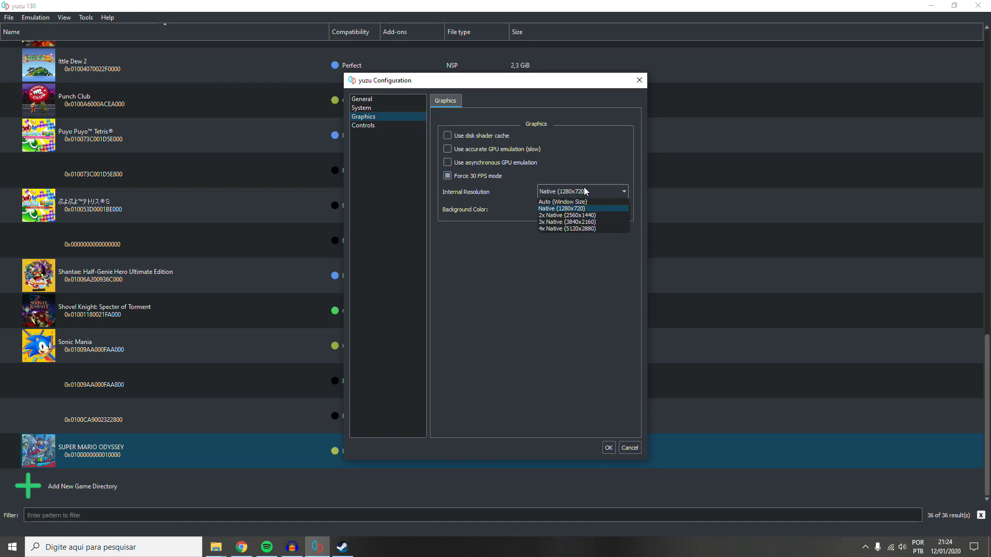
click(562, 202)
click(613, 450)
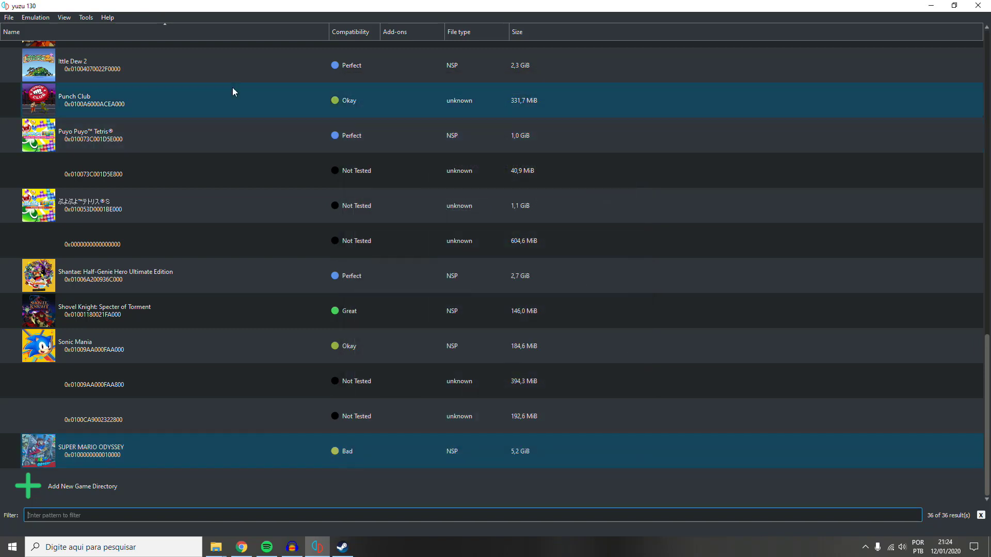
Launch SUPER MARIO ODYSSEY again and start a Partida nueva with new save data in the standard Comenzar mode.
click(119, 463)
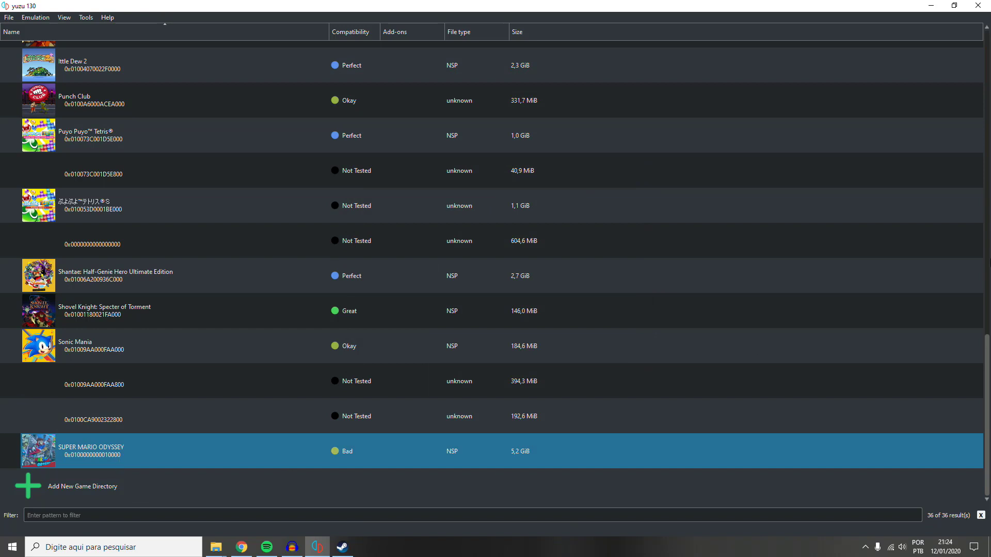
key(Return)
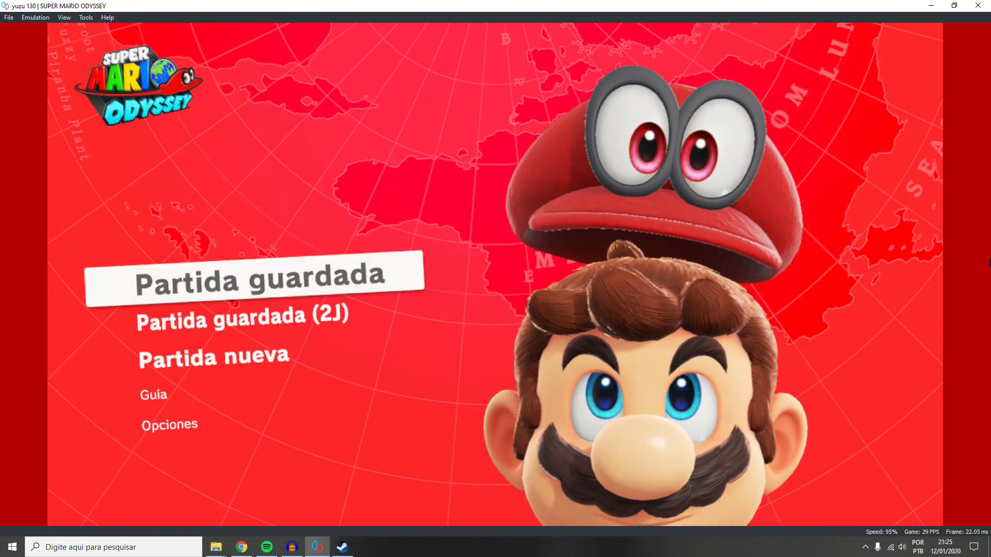
key(Down)
key(Down)
key(Up)
key(Up)
key(Down)
key(Down)
key(Up)
key(Down)
key(a)
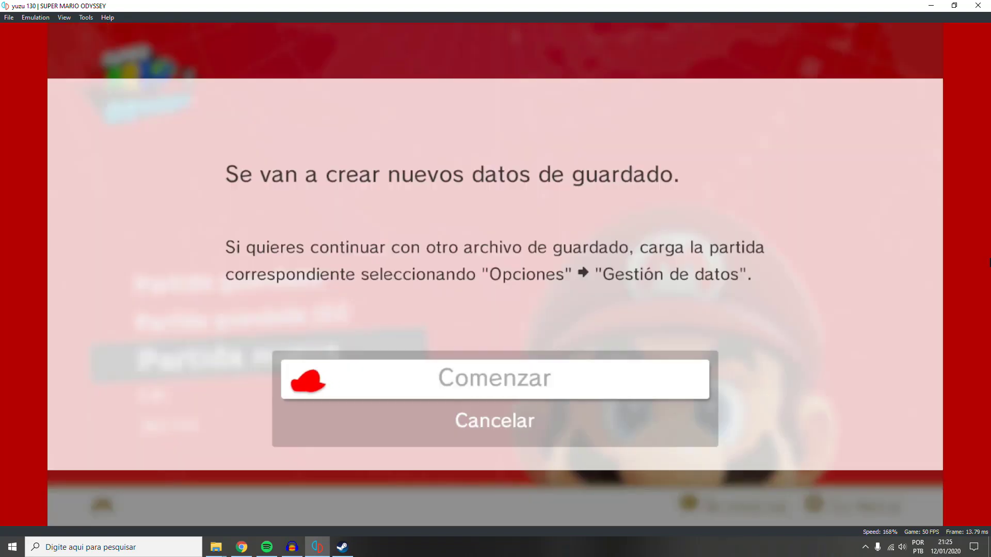
key(a)
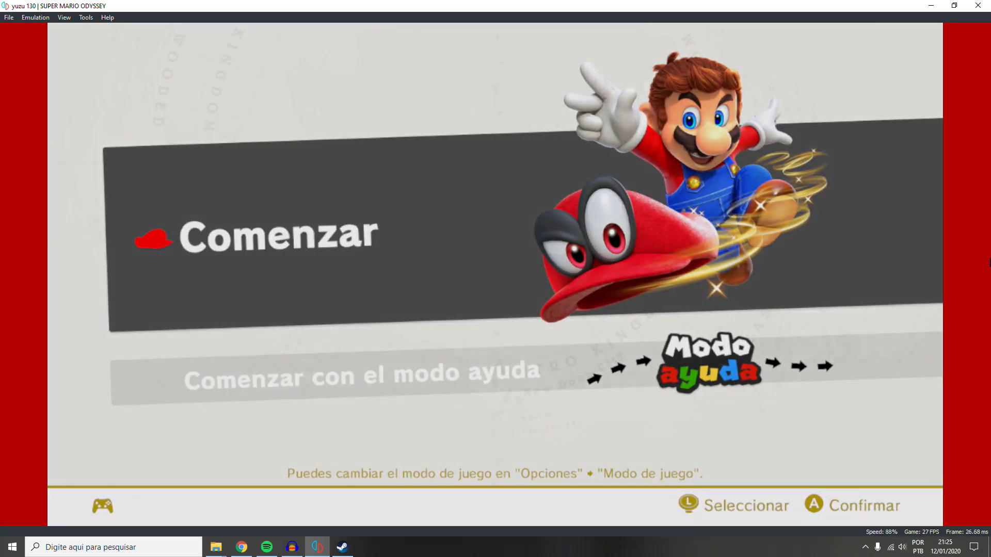
key(a)
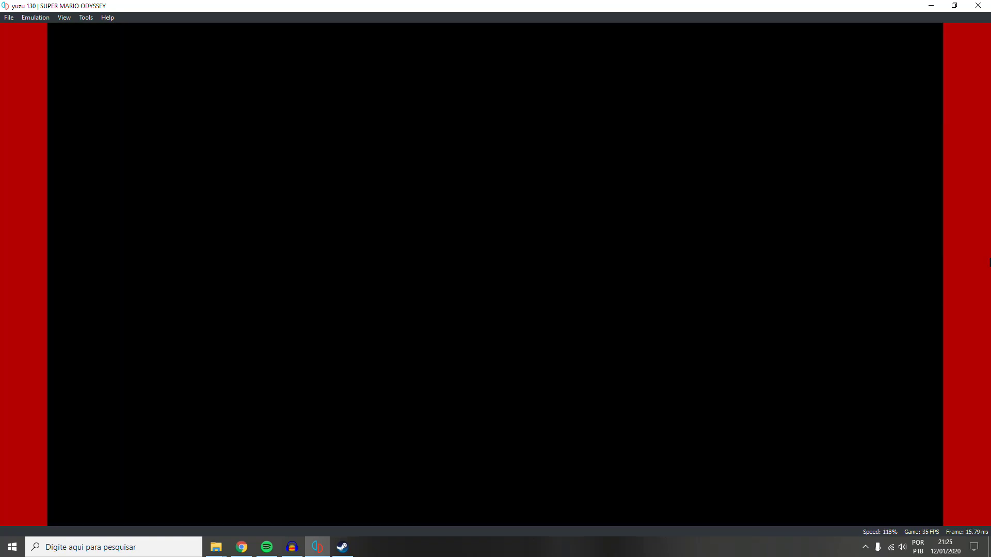